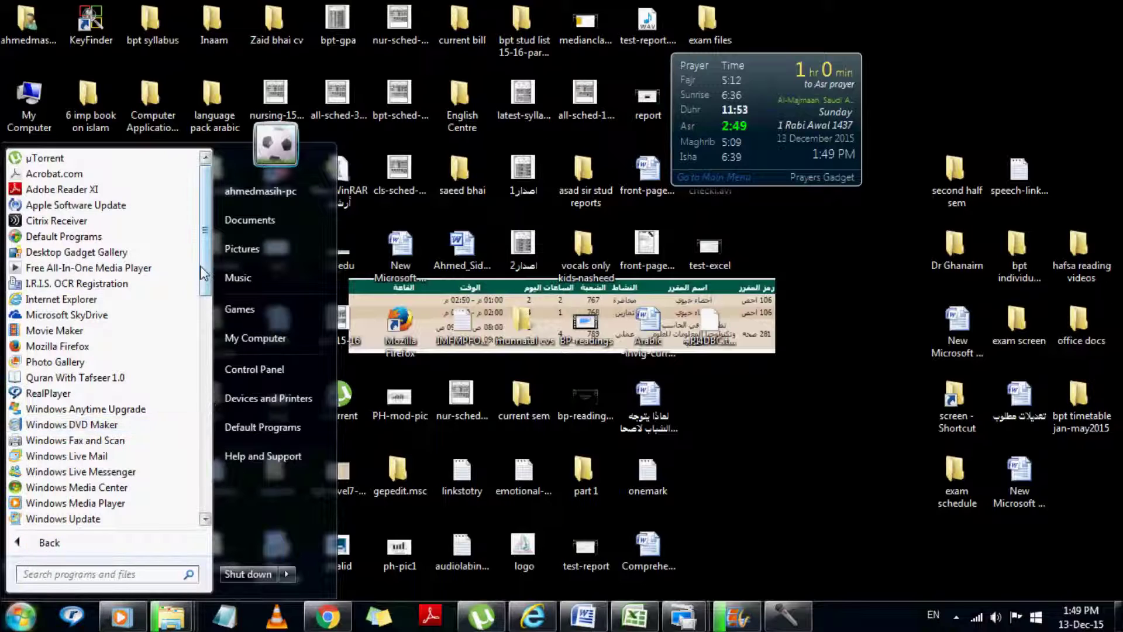
Step: Launch Microsoft Access 2007 from the Microsoft Office folder in the Start Menu's All Programs
scroll(209, 346, down, 4)
drag(209, 339, 216, 437)
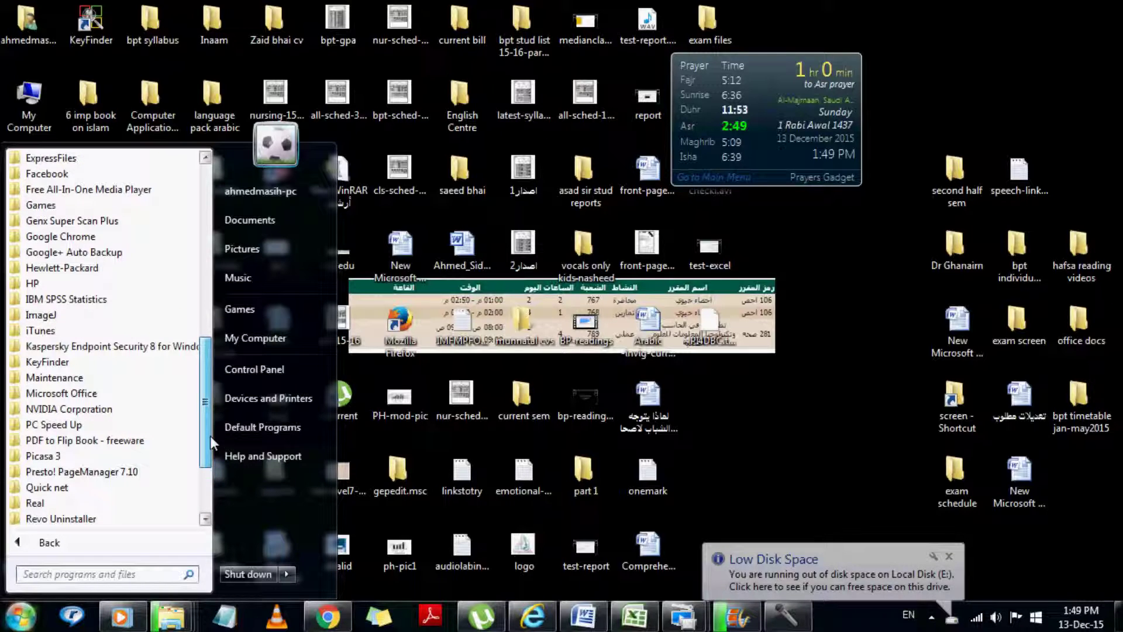
click(68, 394)
click(88, 374)
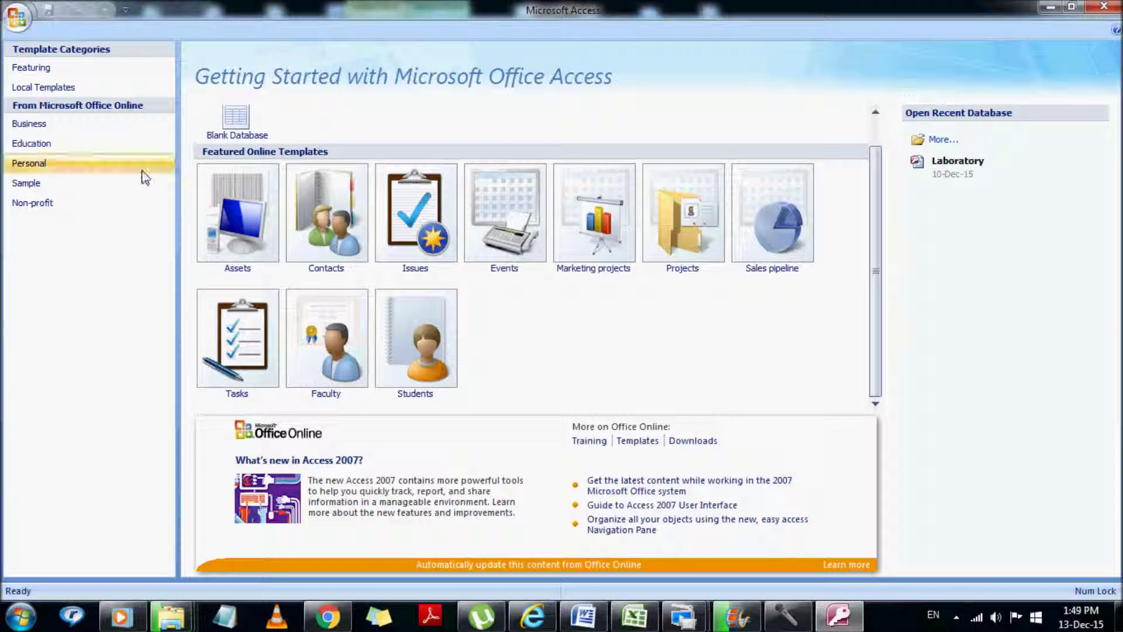
Step: Start a blank database and select its default file name, Database2
click(240, 124)
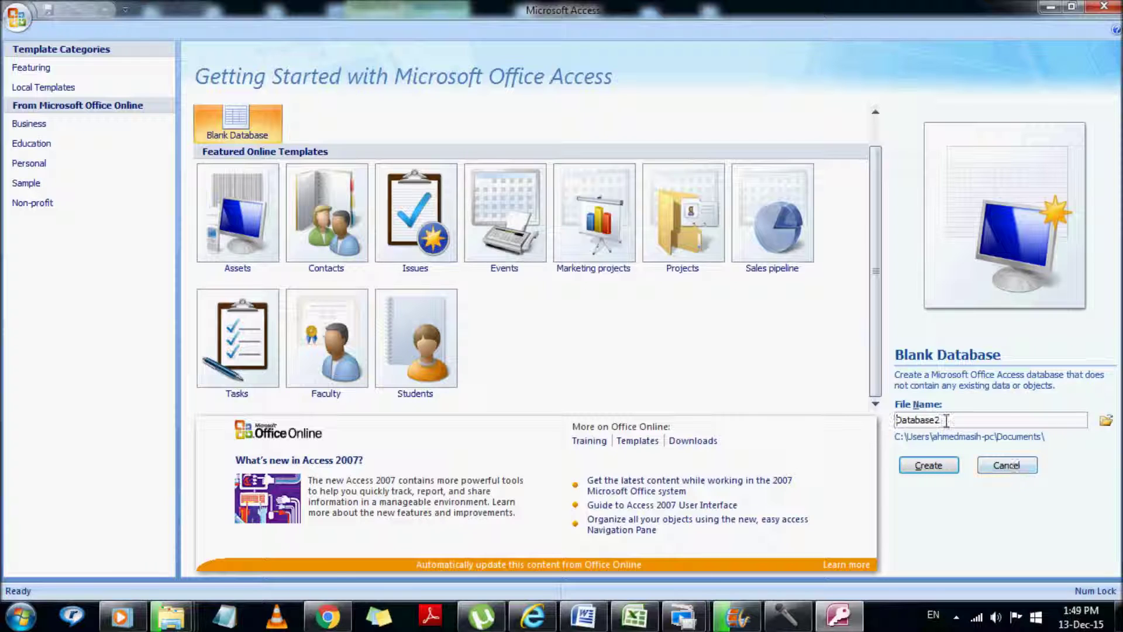
double_click(897, 420)
drag(940, 420, 919, 419)
double_click(936, 419)
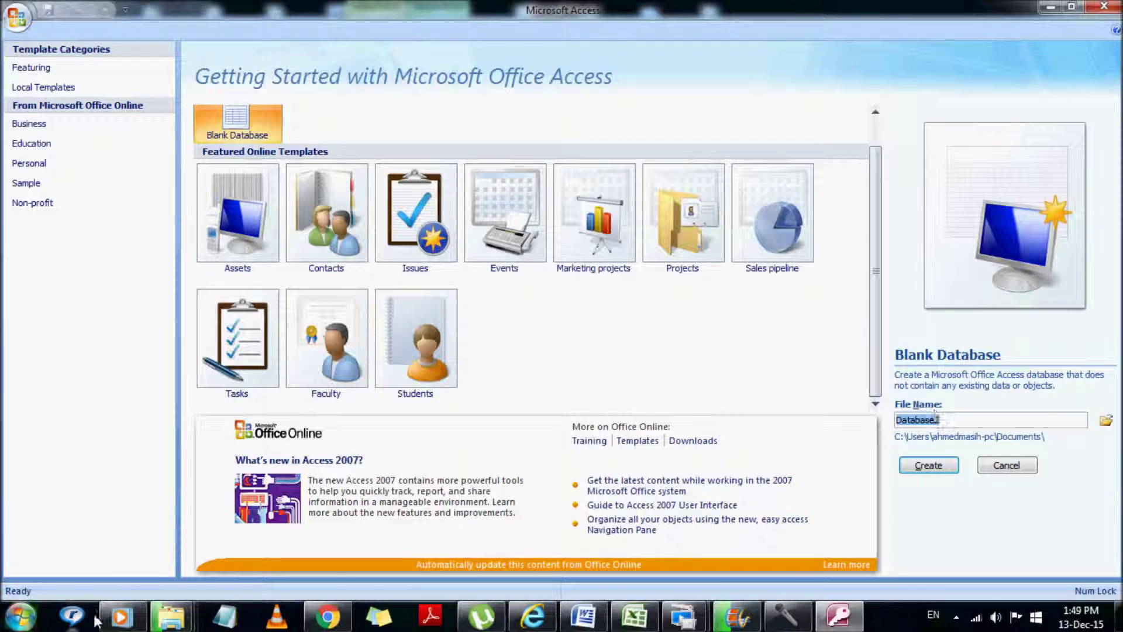
Step: Write the Notepad note 'Create a database with the name "Clinic"' and move it aside
click(225, 614)
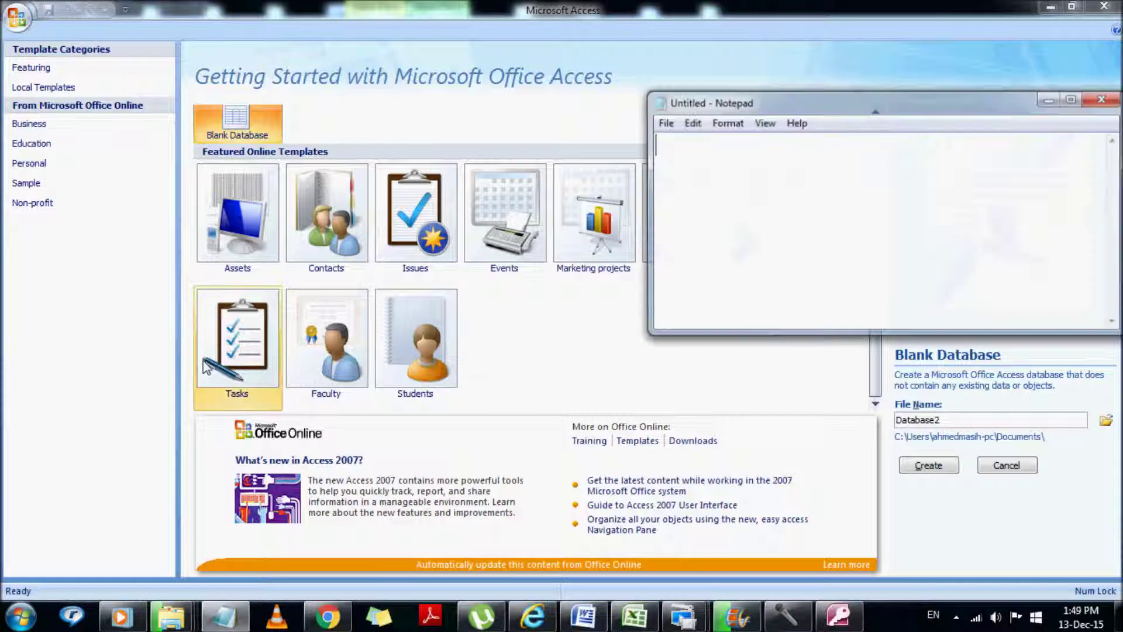
text(Create )
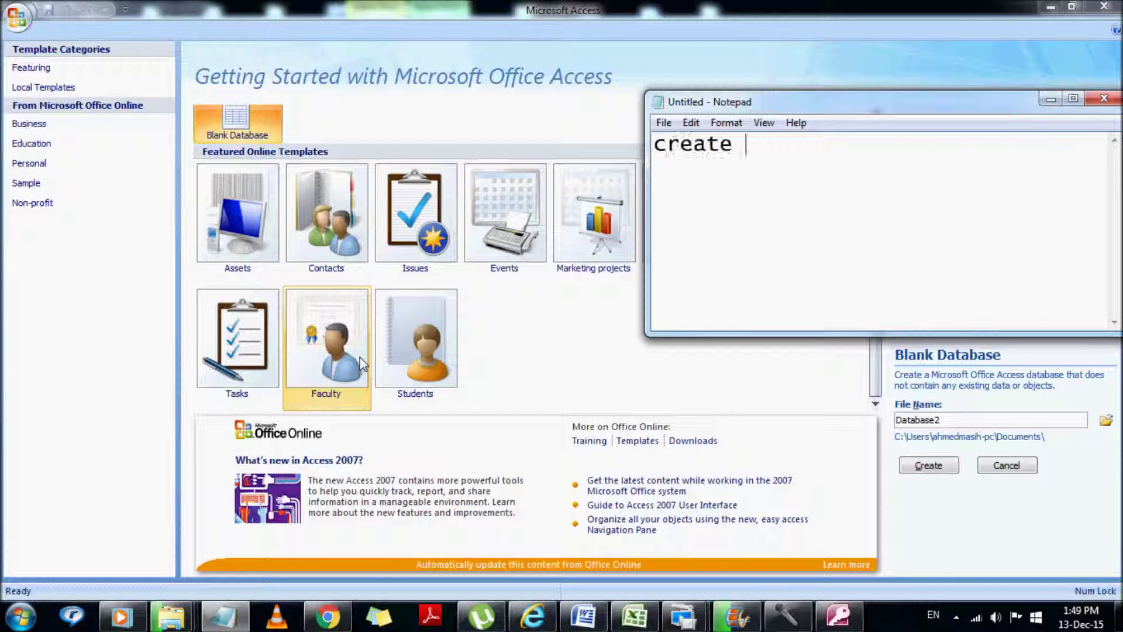
text(a datab)
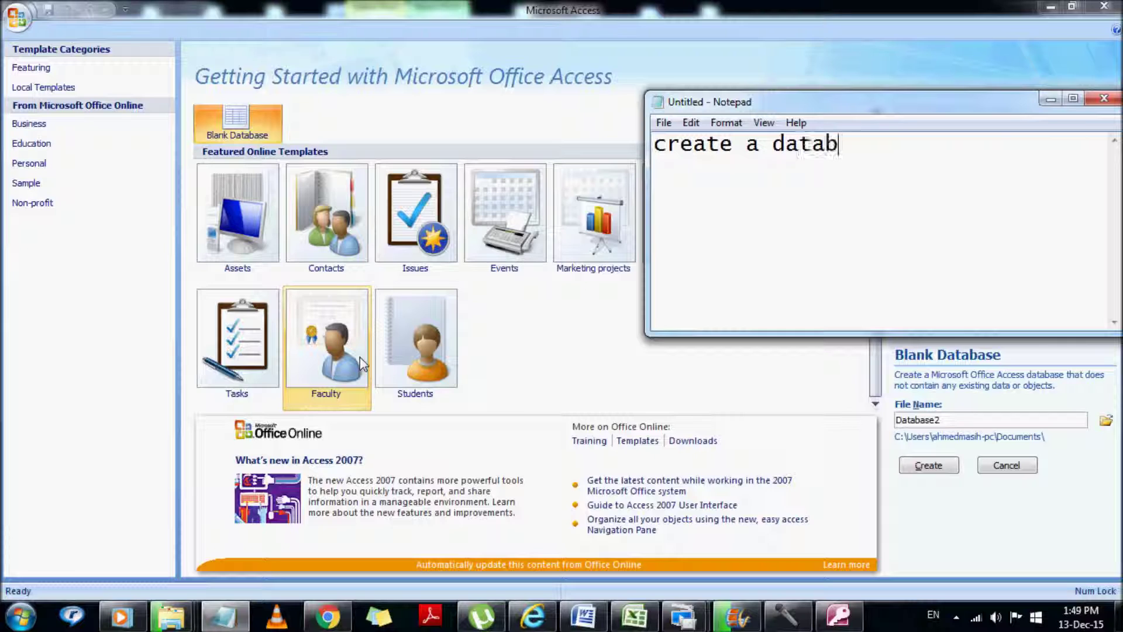
text(ase wit)
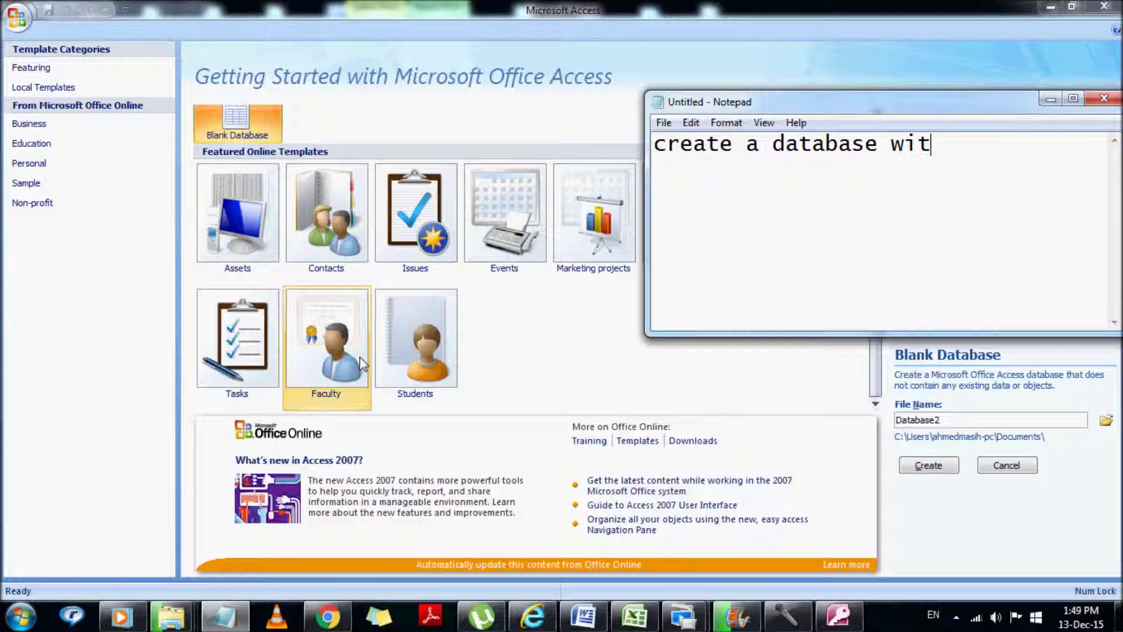
text(h the name )
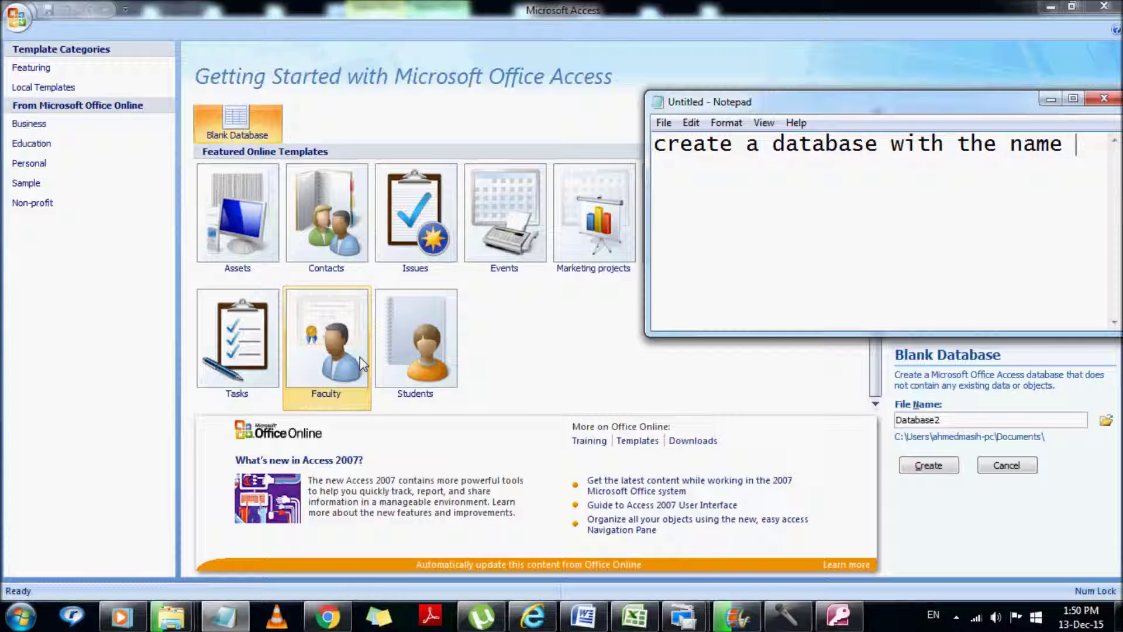
text("Clinic)
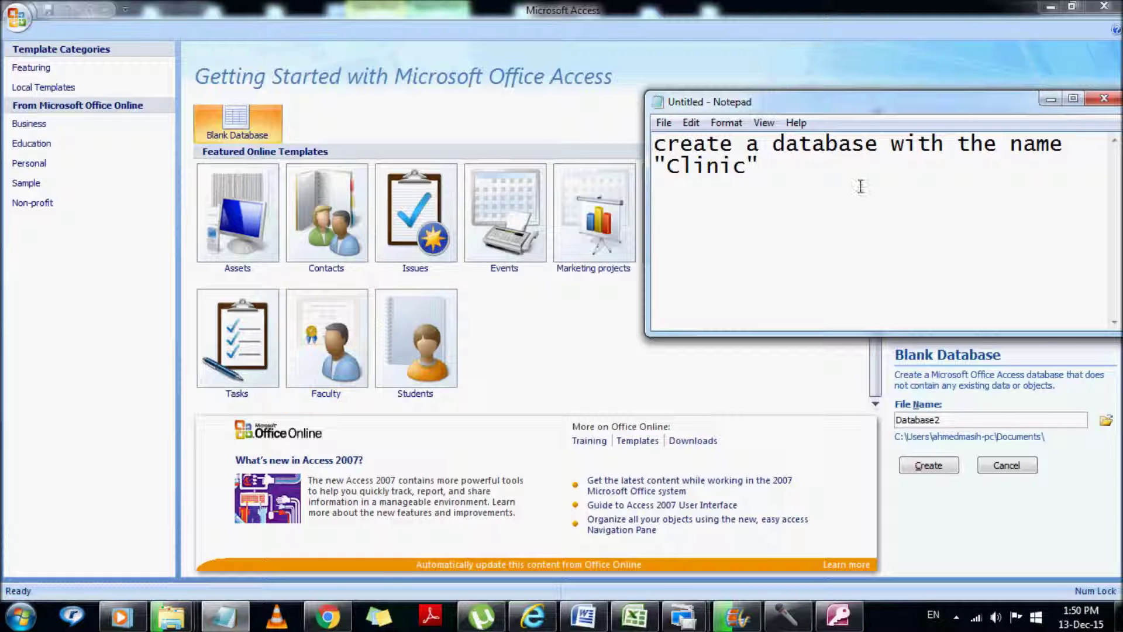
drag(851, 112, 473, 54)
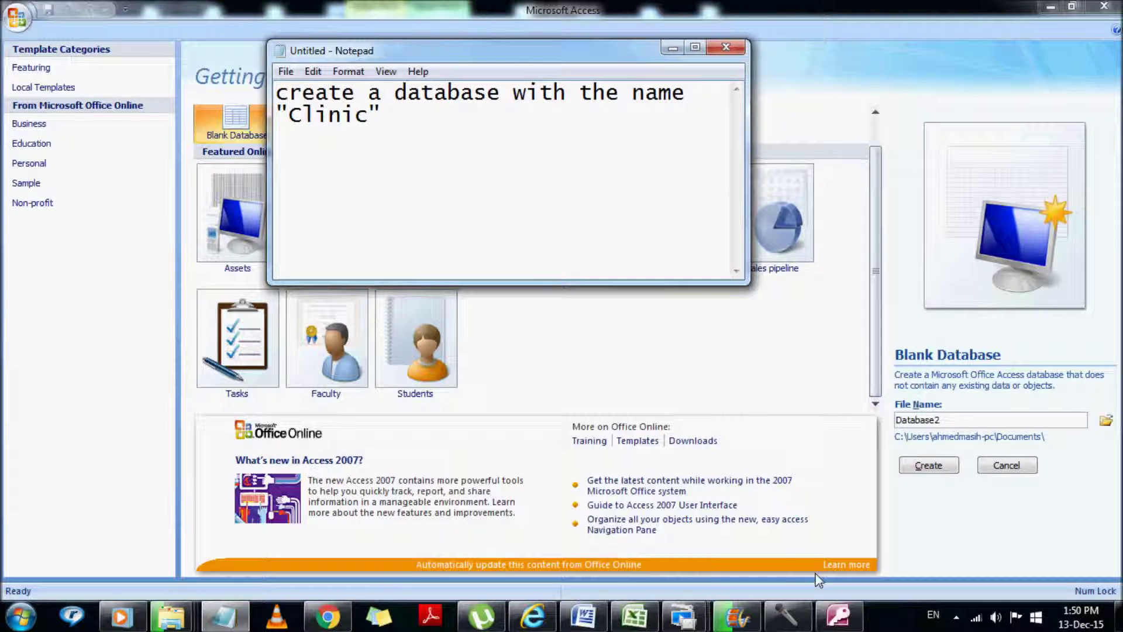
Step: Minimize both Screen Recorder windows
click(692, 626)
click(692, 626)
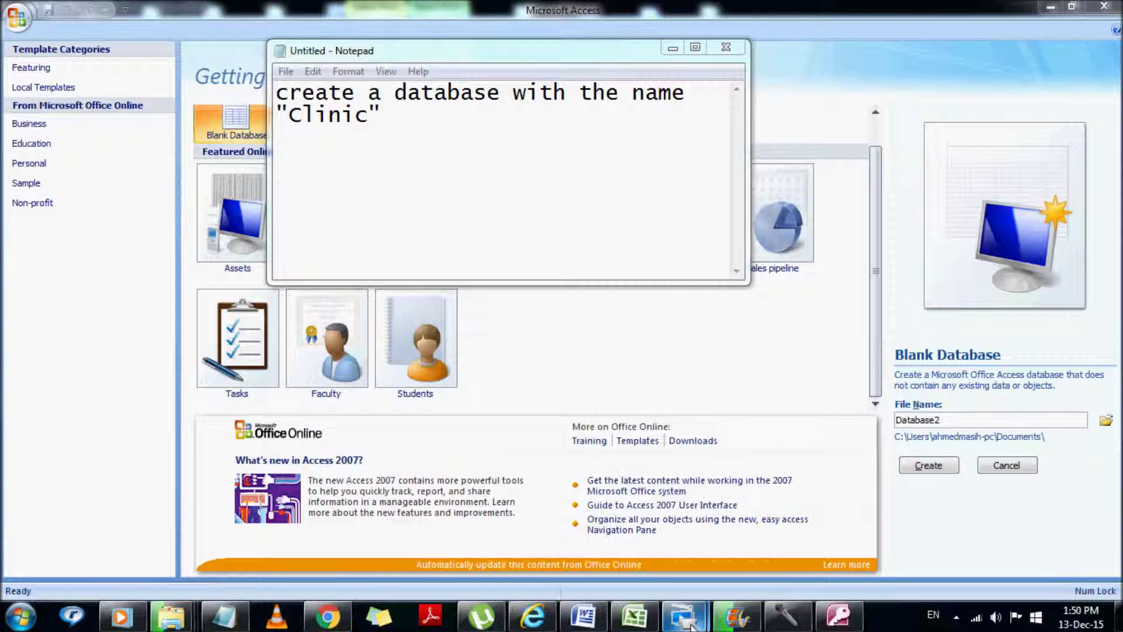
mouse_move(692, 625)
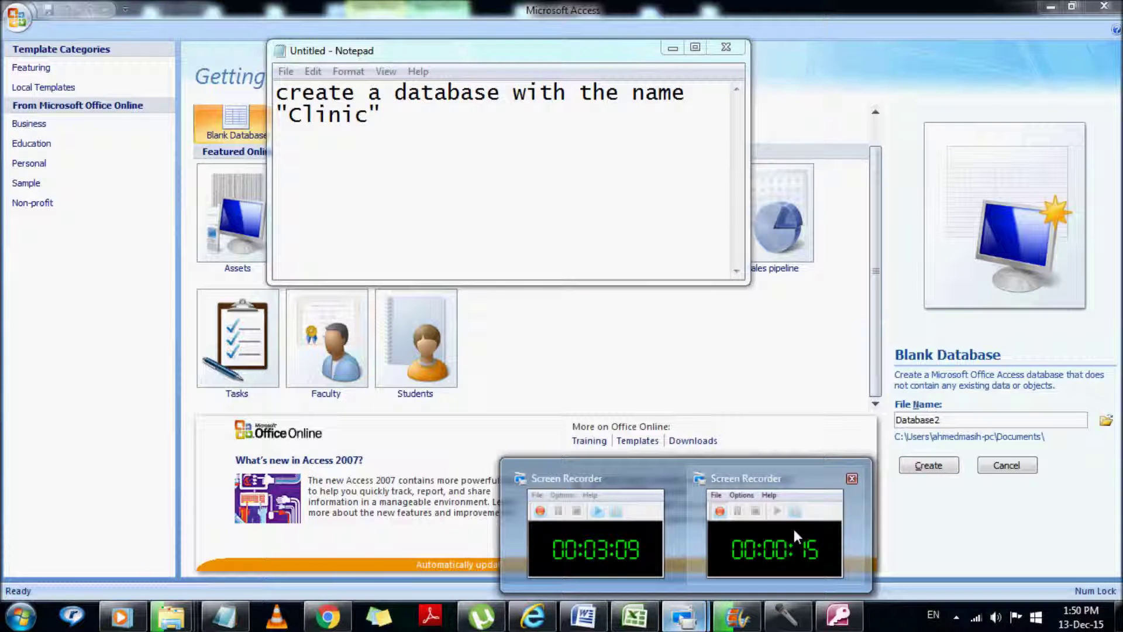
click(644, 552)
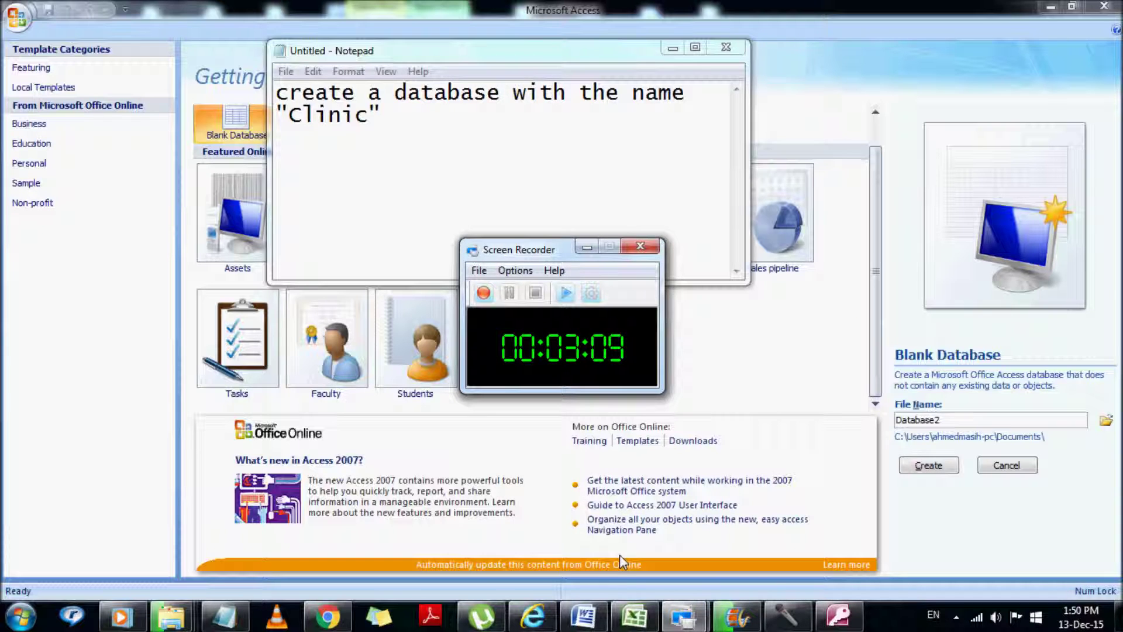
mouse_move(685, 619)
click(743, 555)
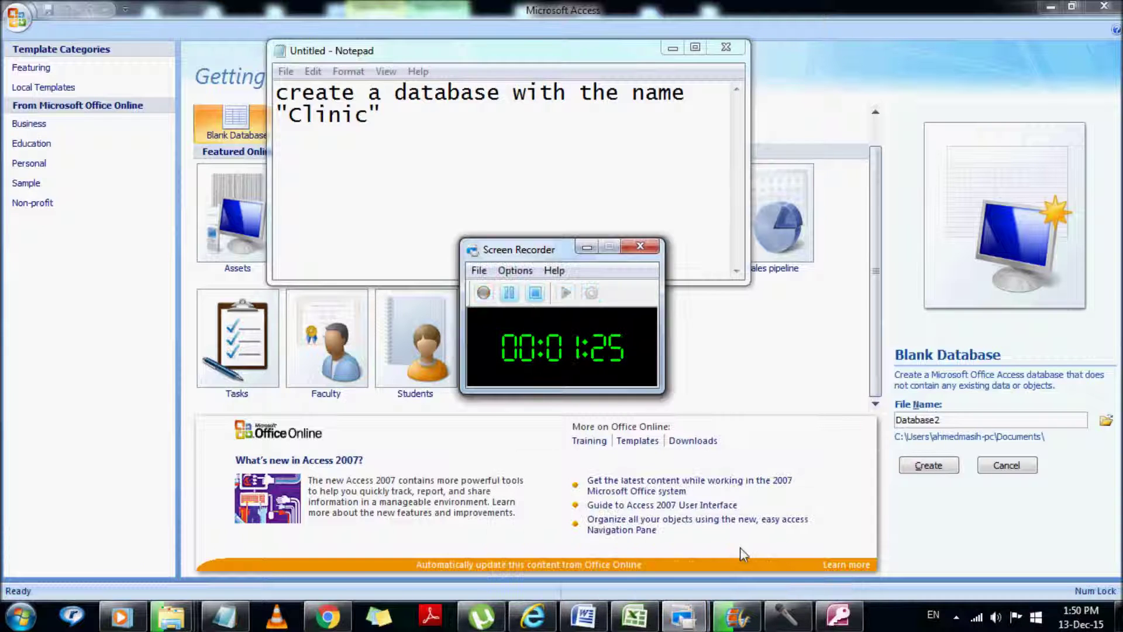
click(587, 247)
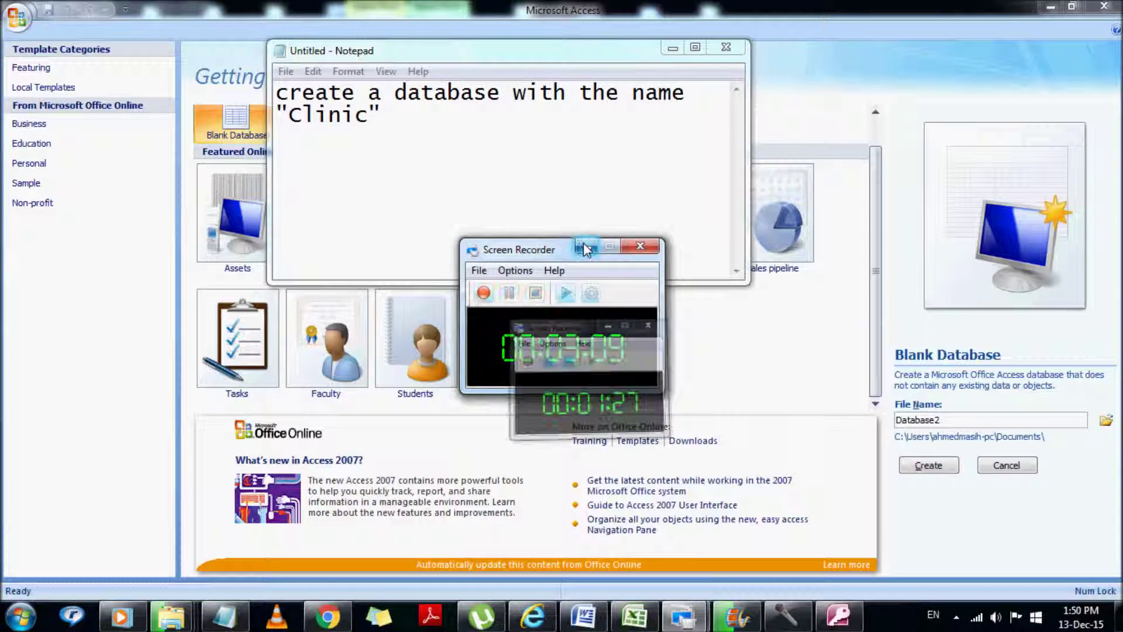
click(587, 247)
Step: Create the database named Clinic and switch its new table to Design View
double_click(950, 420)
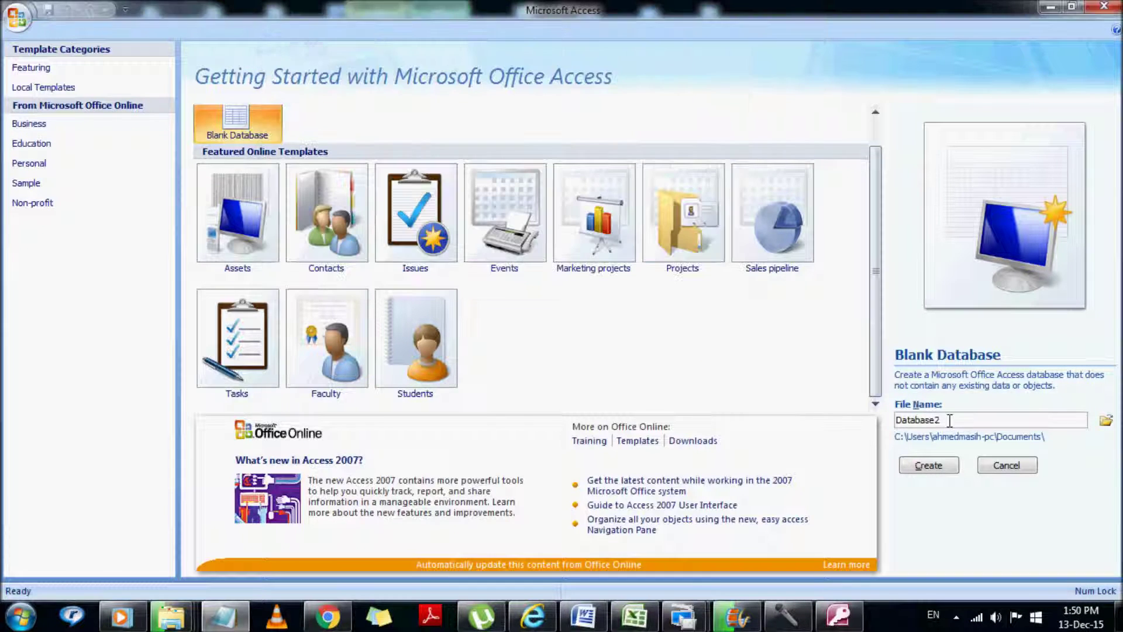
text(Clinic)
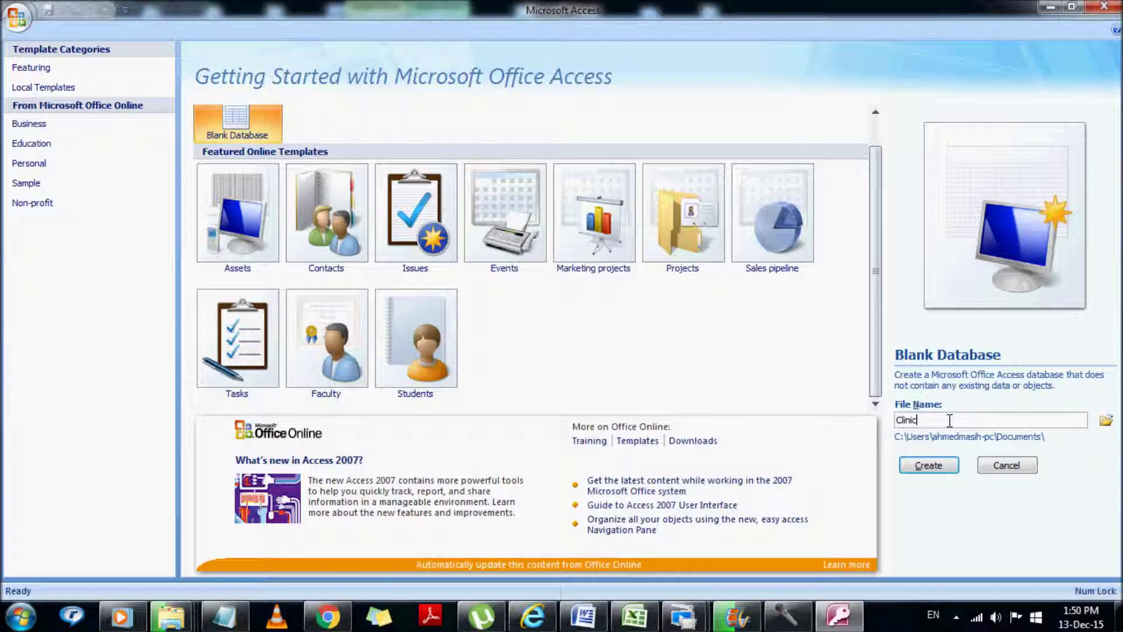
click(932, 469)
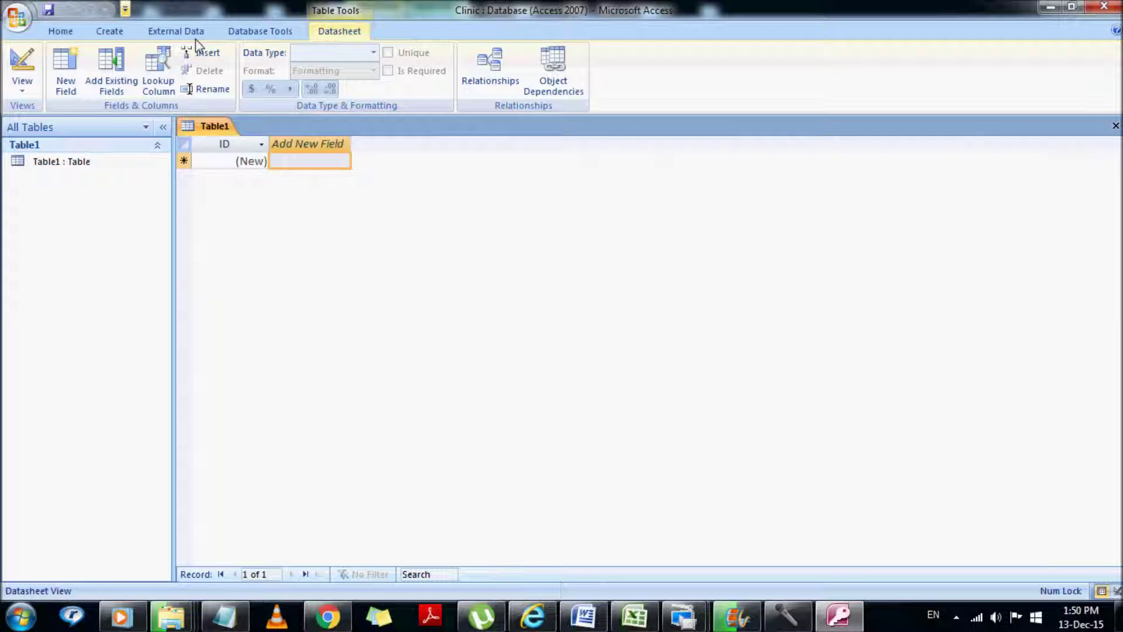
click(25, 96)
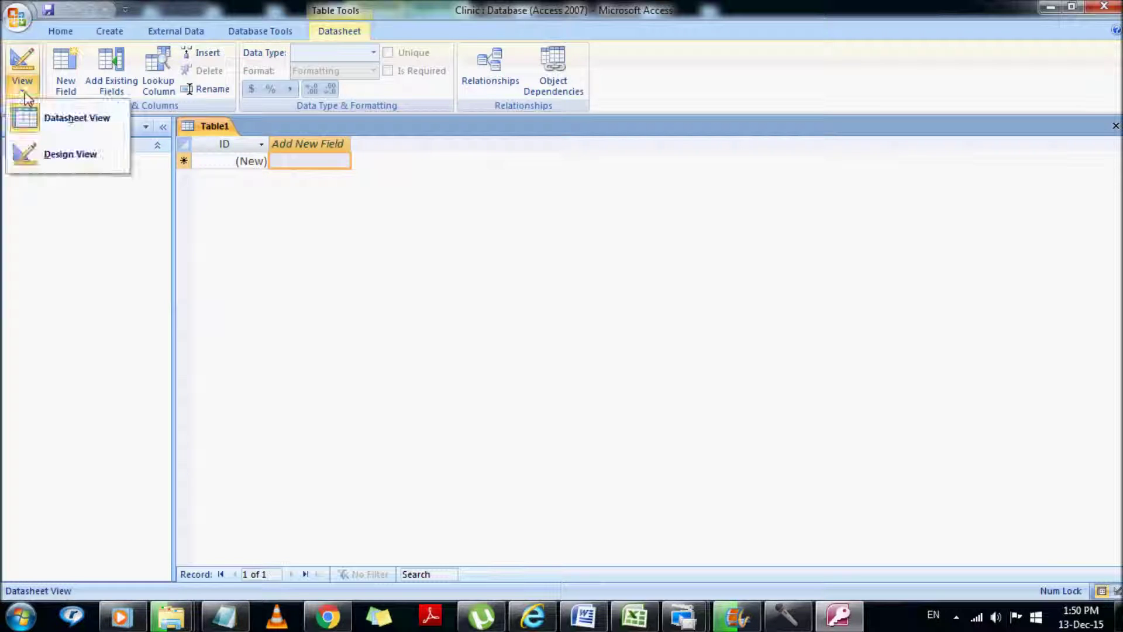
click(64, 155)
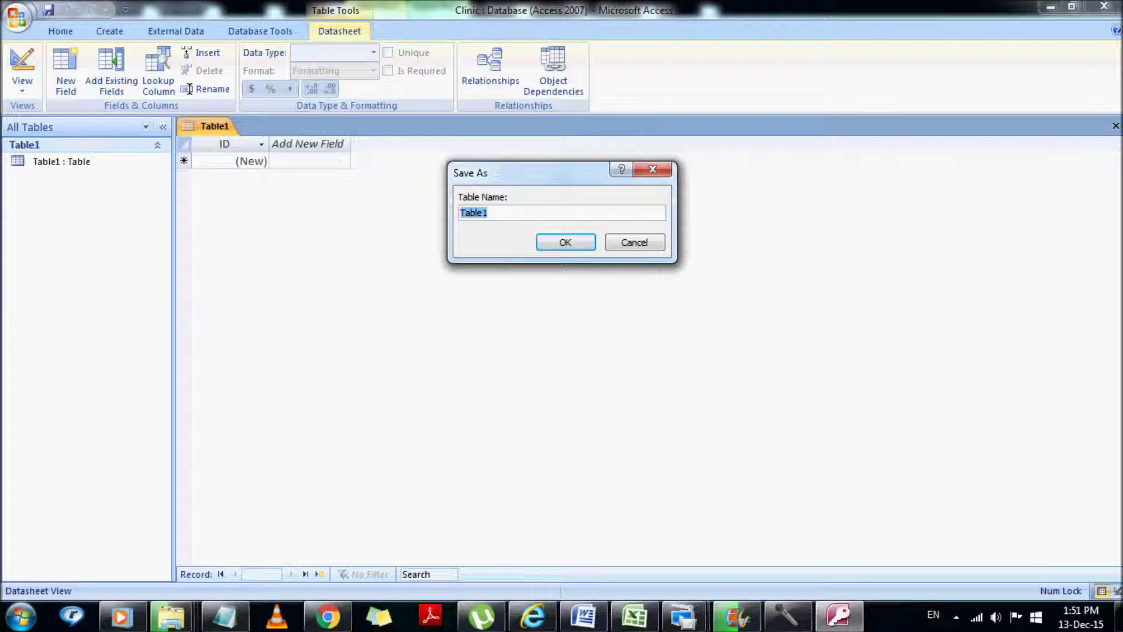
Step: Add the note 'Create a table with the name "Patient"' and begin saving Table1 in Access
click(240, 617)
key(Return)
text(Create a table with the name " P)
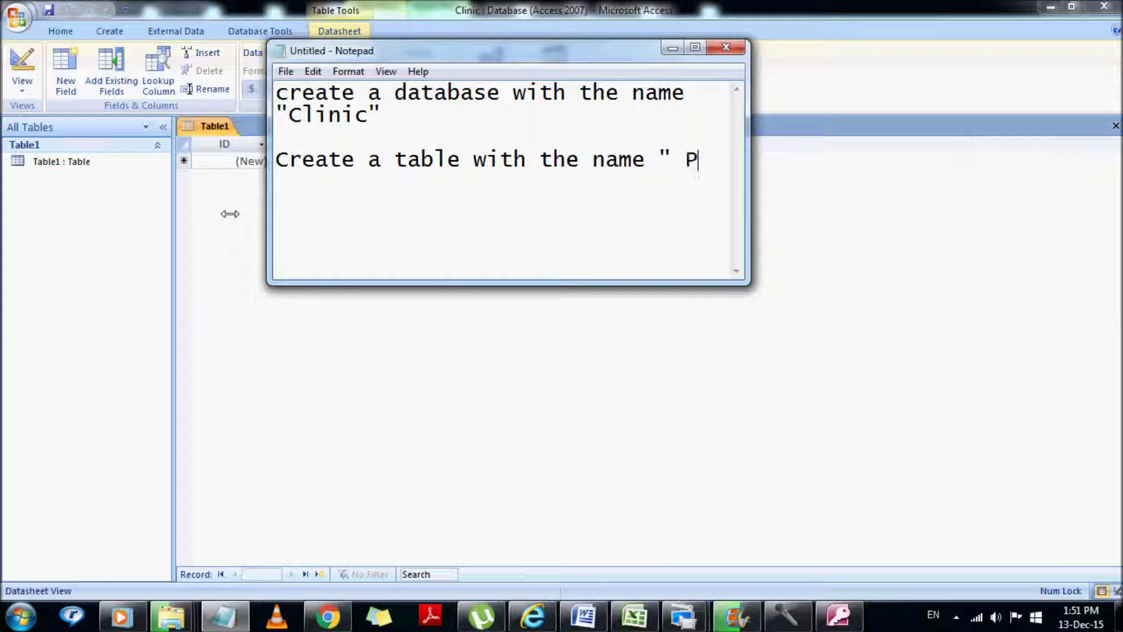
text(atient")
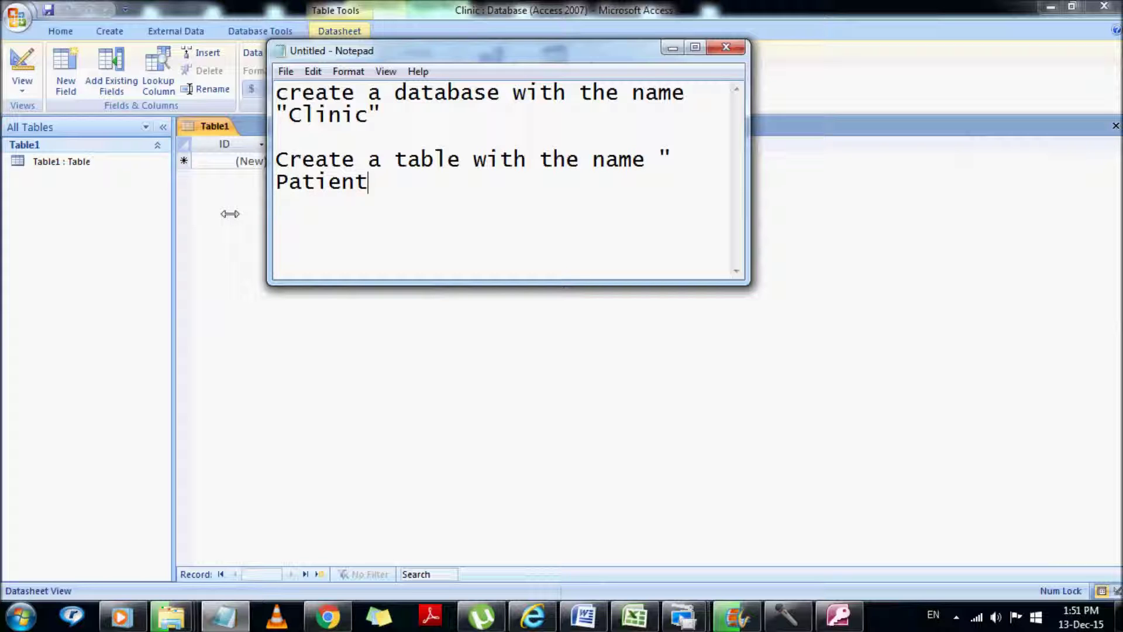
click(896, 248)
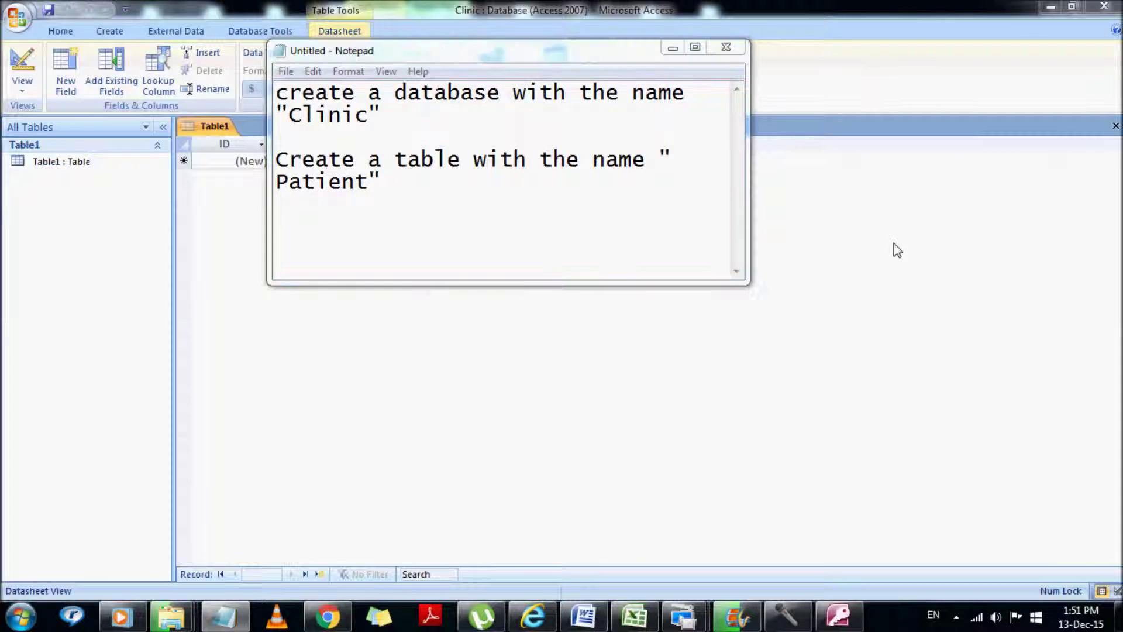
key(ctrl+s)
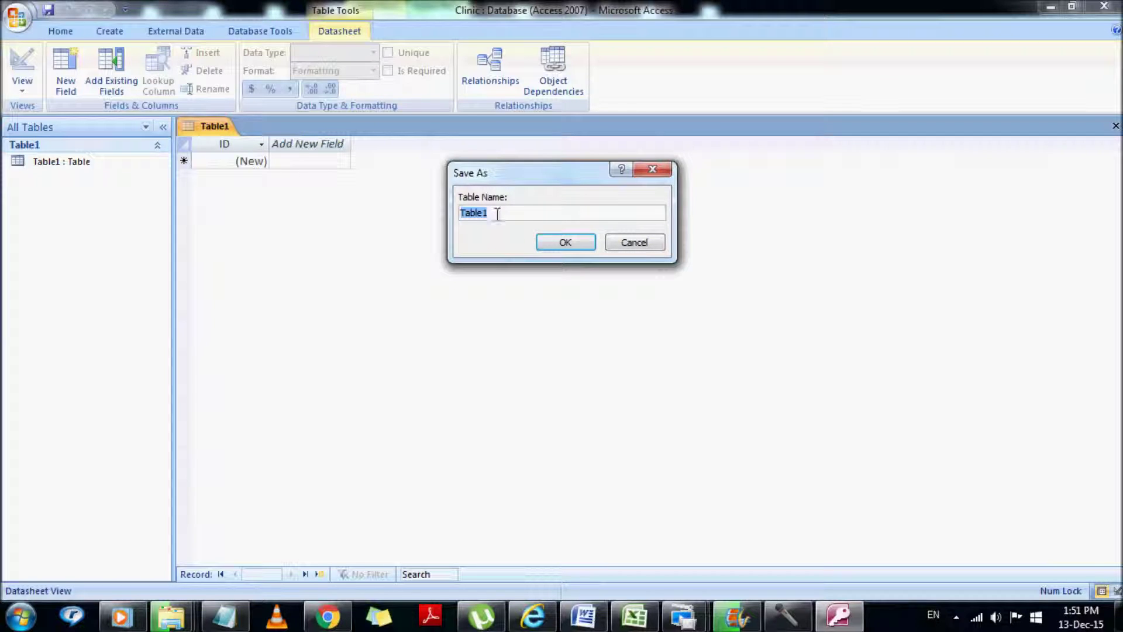
Step: Save the table as Patient and add a Patient name field
text(Patient)
key(Return)
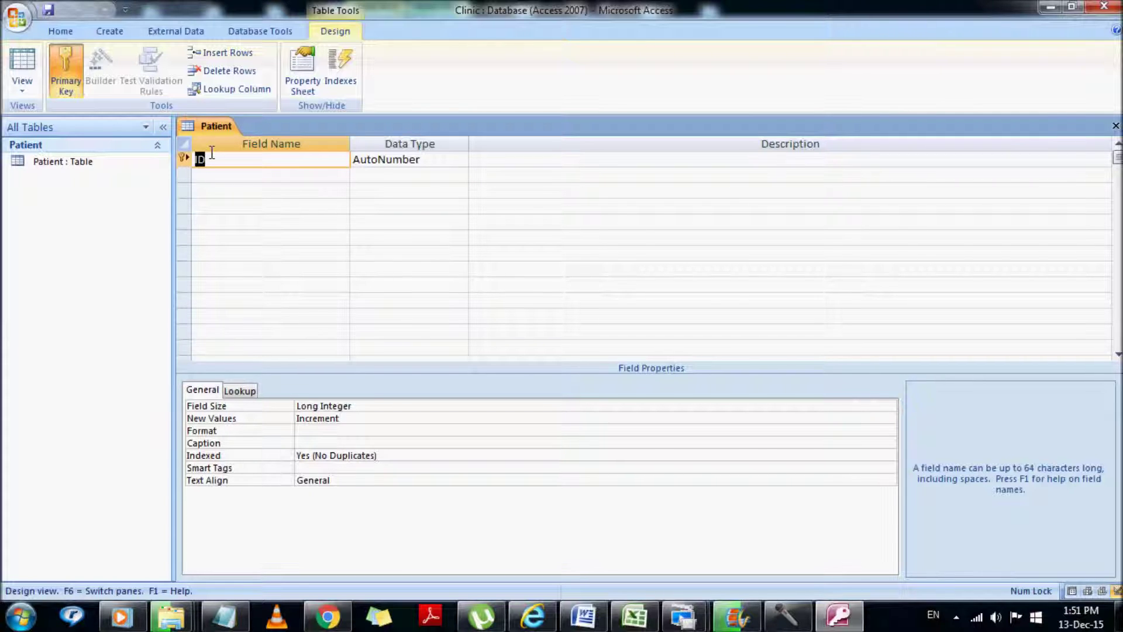
click(241, 175)
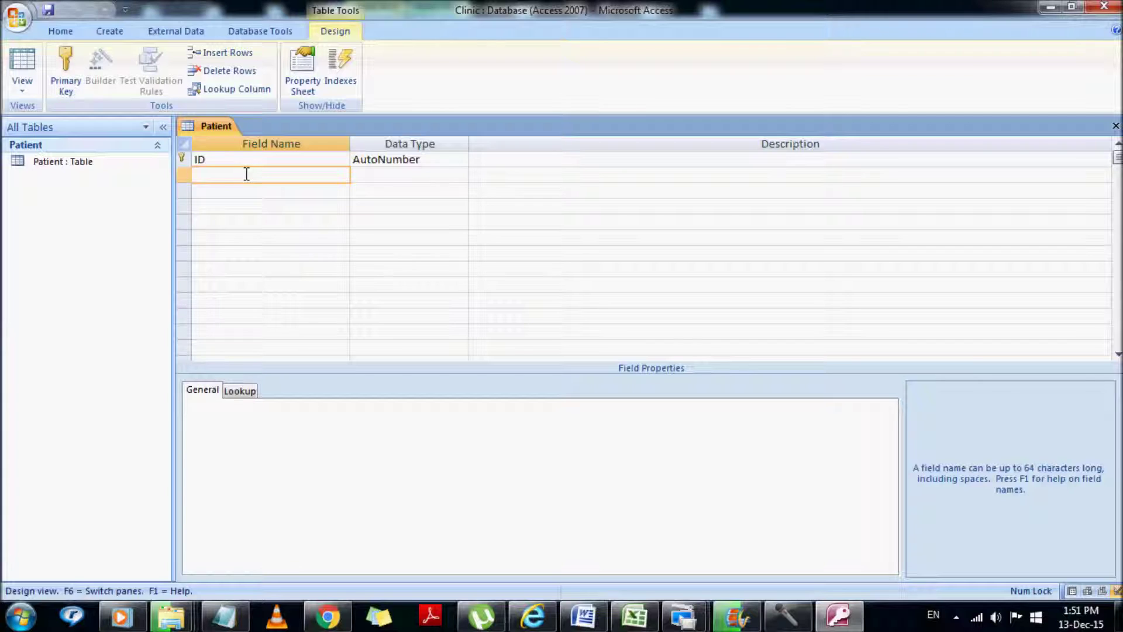
text(Patient name)
key(Tab)
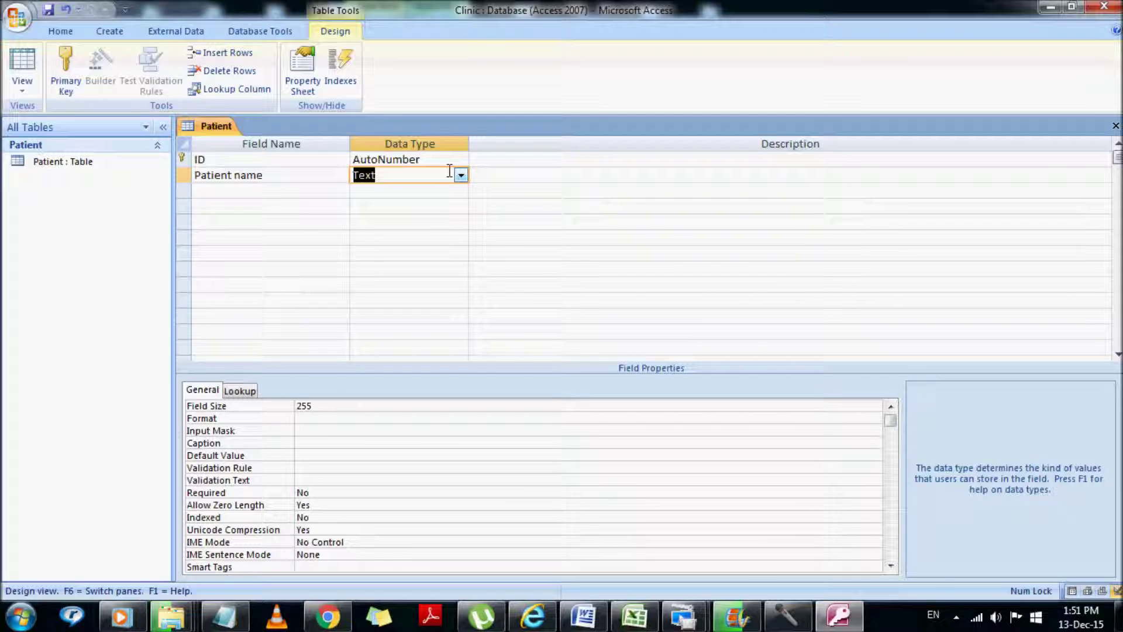
Step: Add a Patient Age field with the Number data type
click(227, 190)
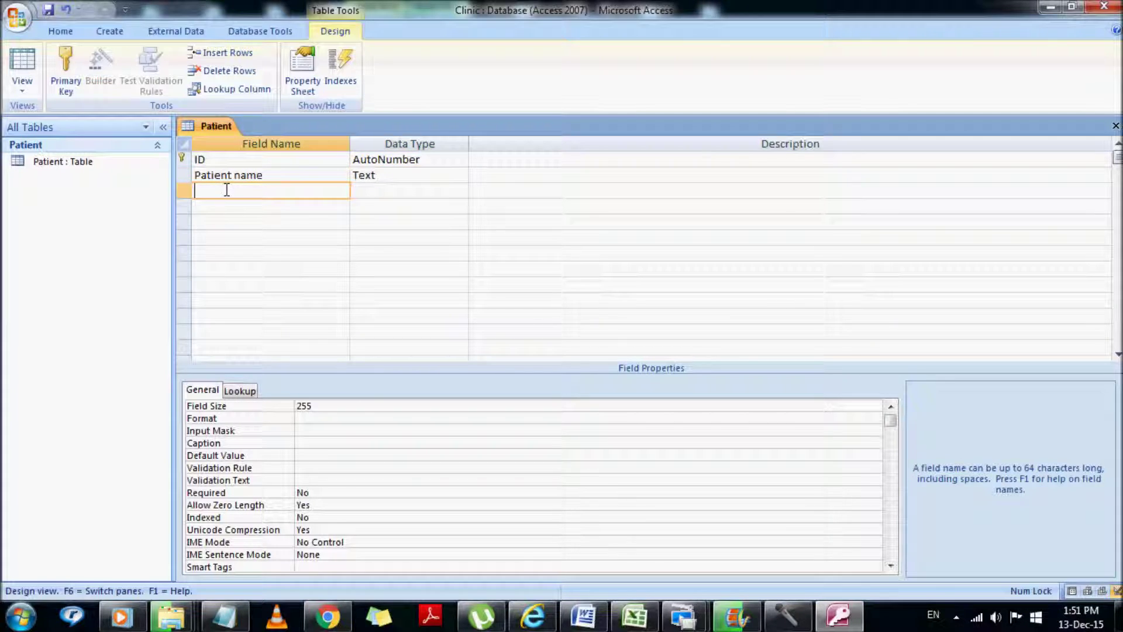
text(Patient Age)
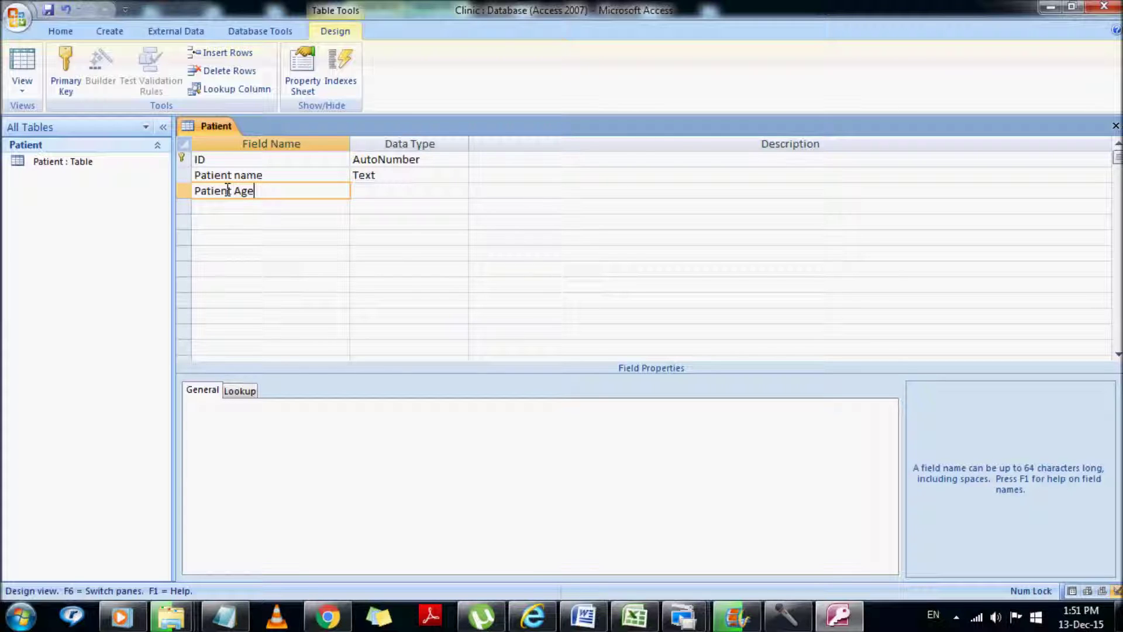
key(Tab)
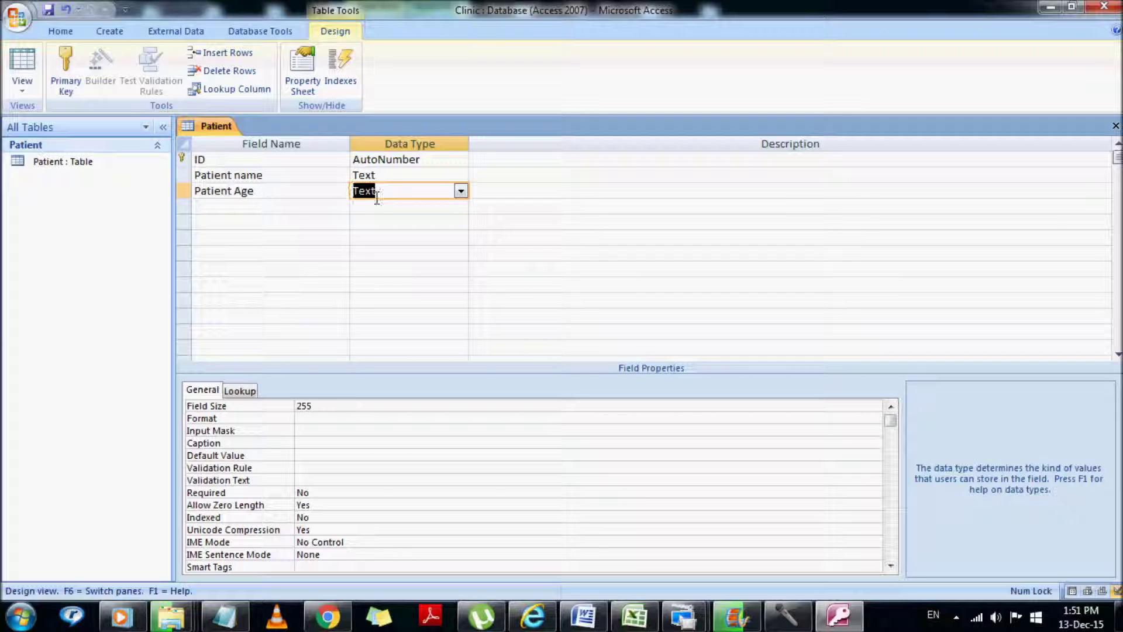
click(461, 195)
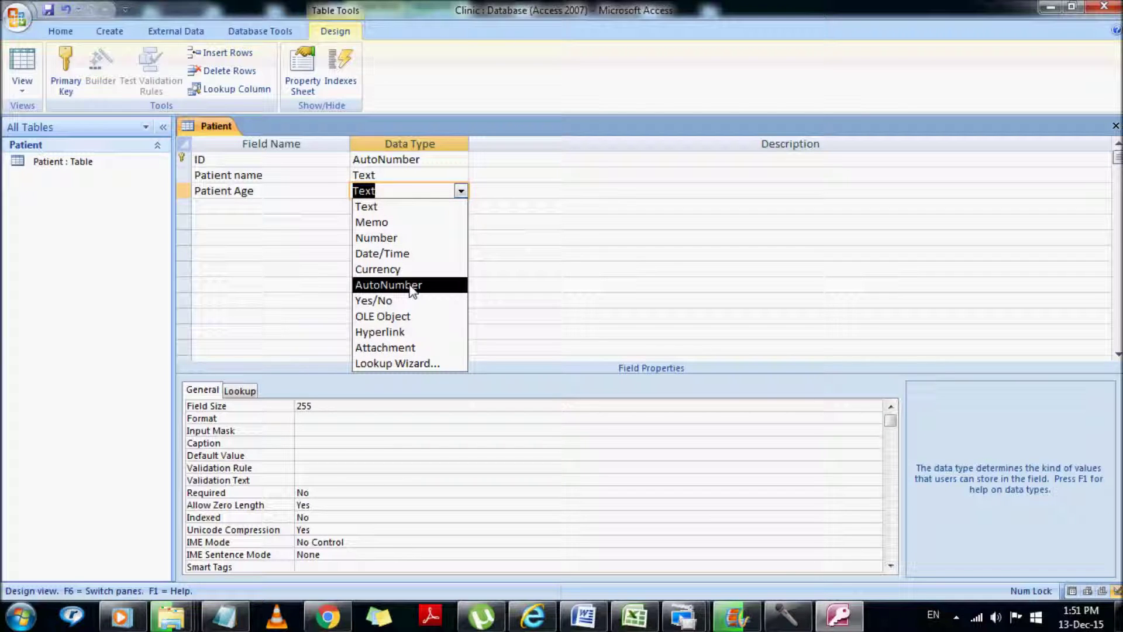
click(413, 238)
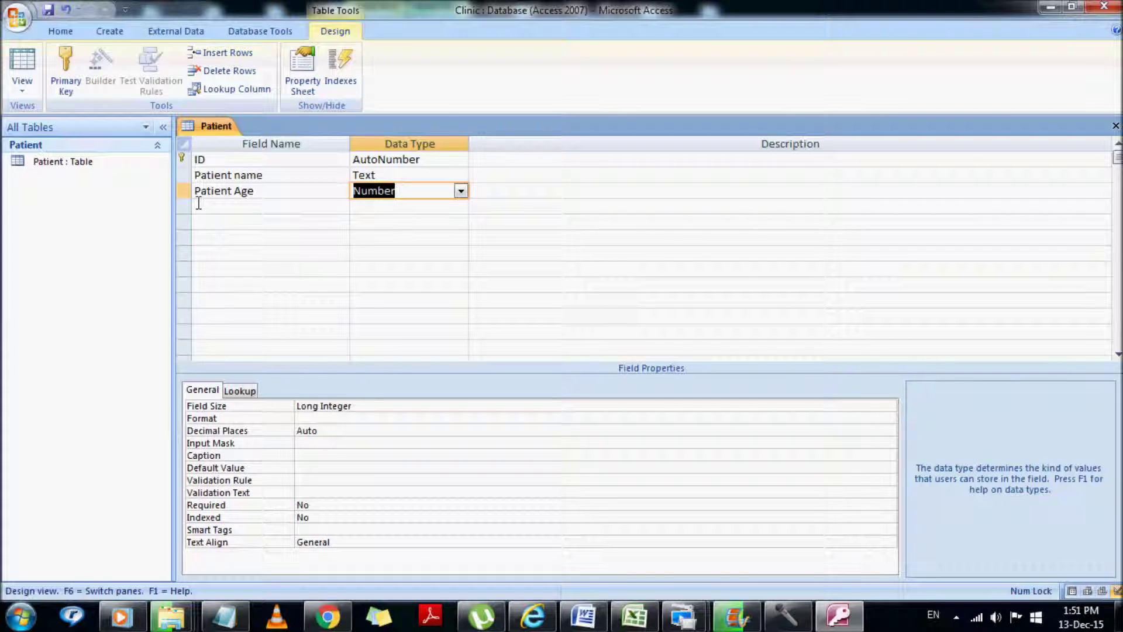
Step: Add an Address field with the Memo data type
click(202, 205)
text(Addr)
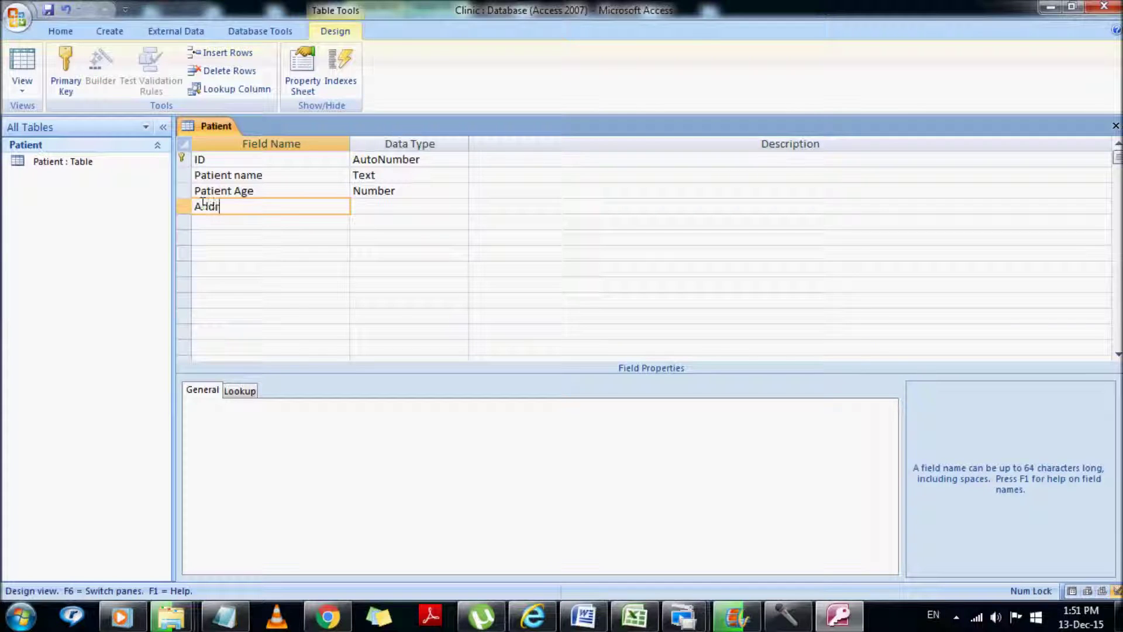
text(ess)
click(417, 205)
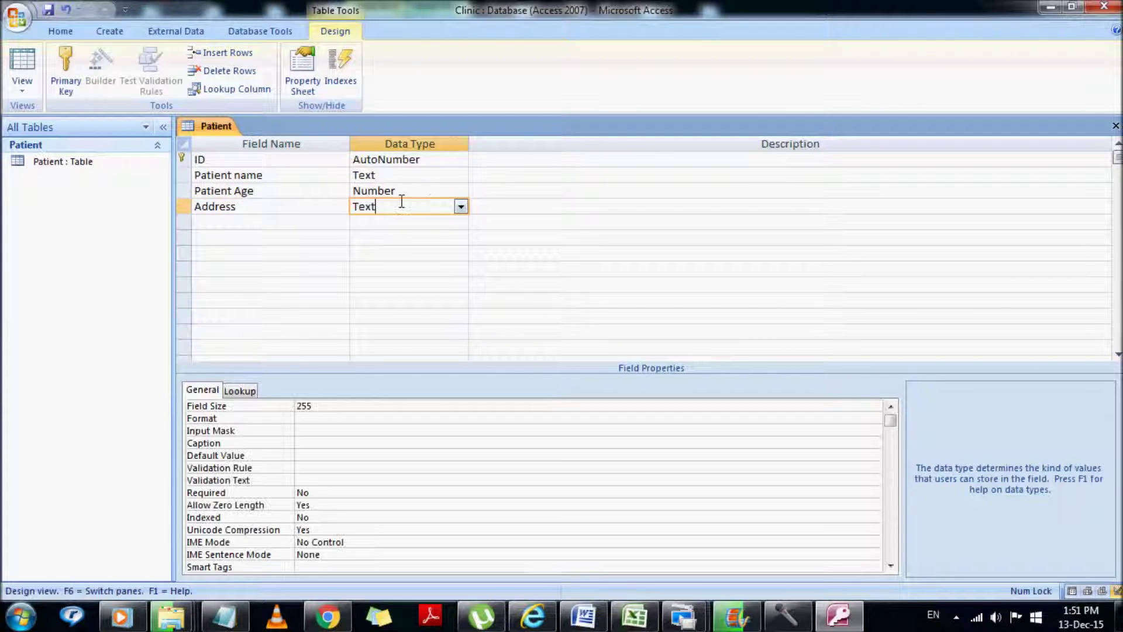
click(461, 208)
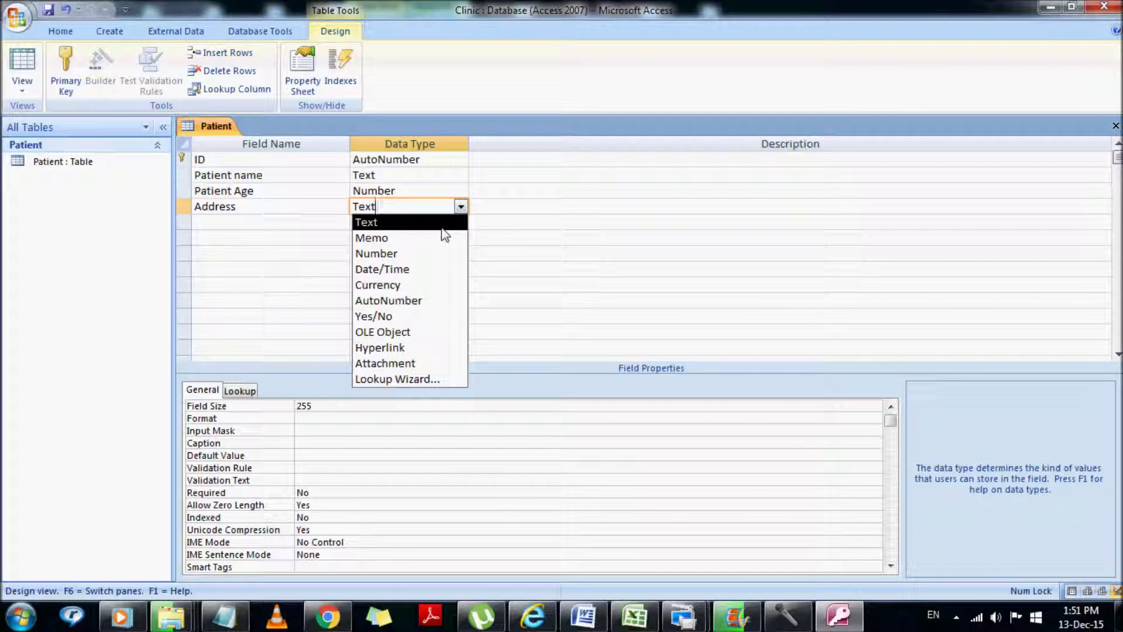
click(441, 236)
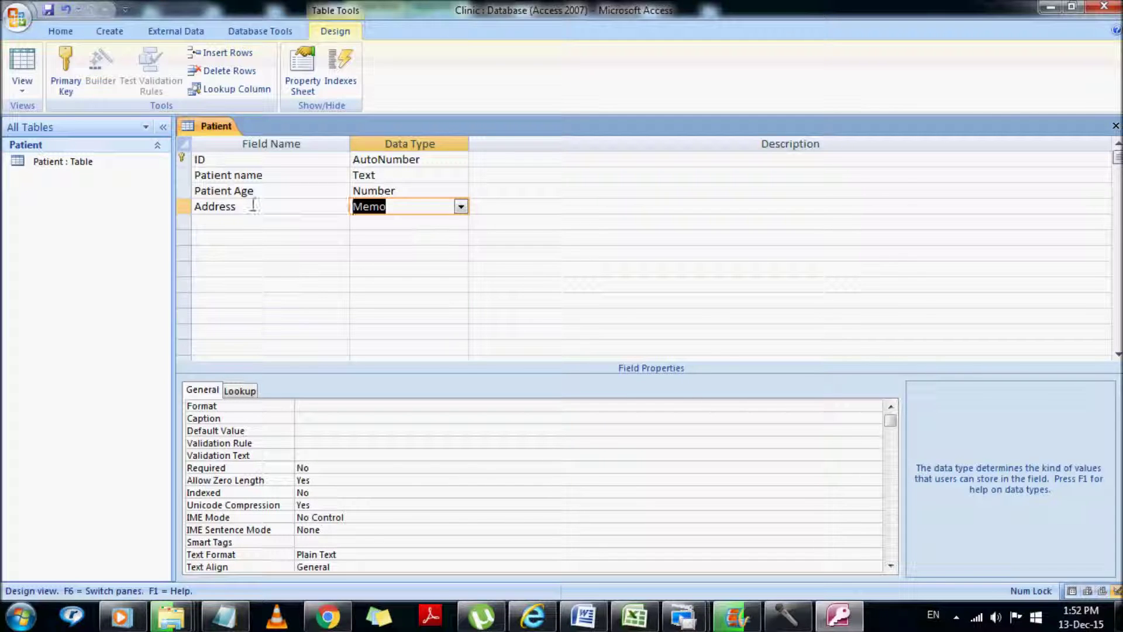
Step: Add a date of birth field with the Date/Time data type
click(270, 221)
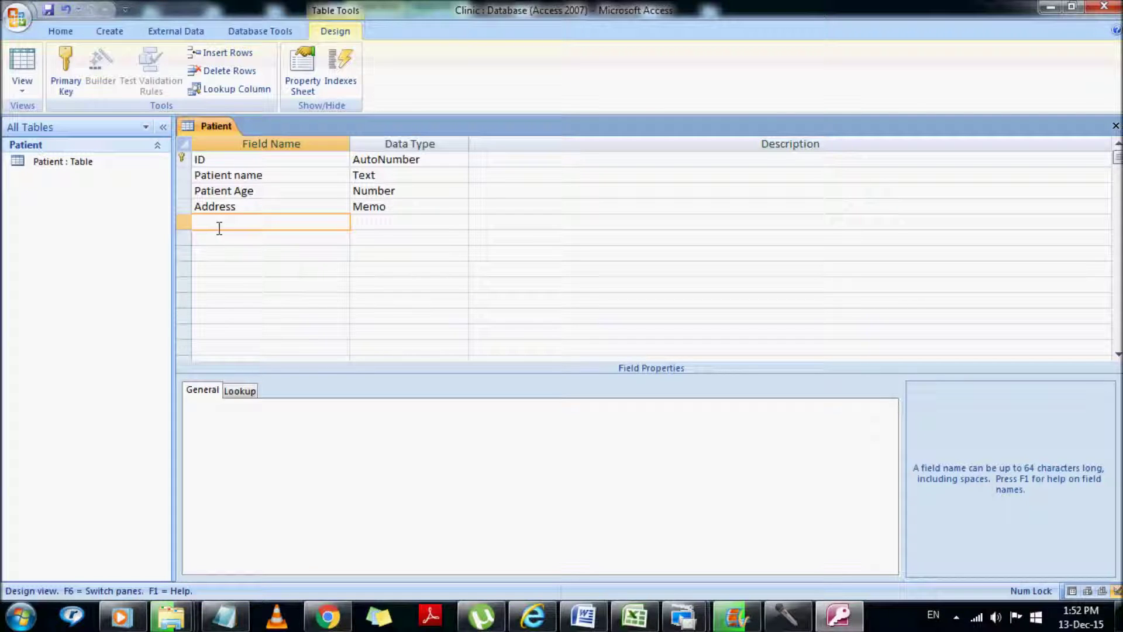
text(date p)
text(f bo)
text(rth)
click(426, 222)
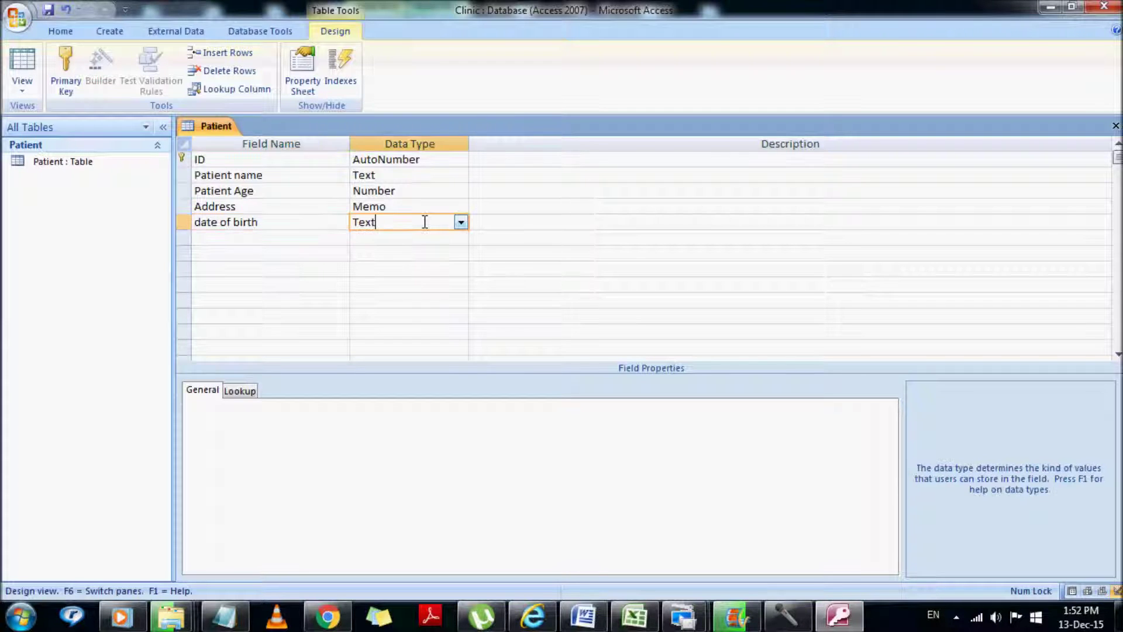
click(461, 222)
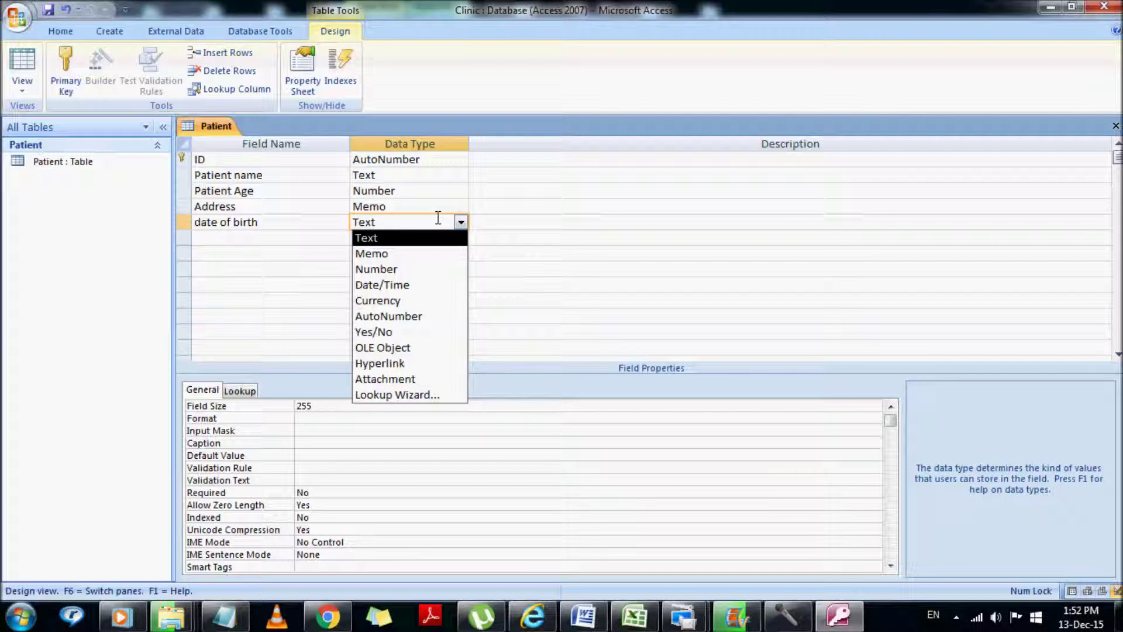
click(381, 286)
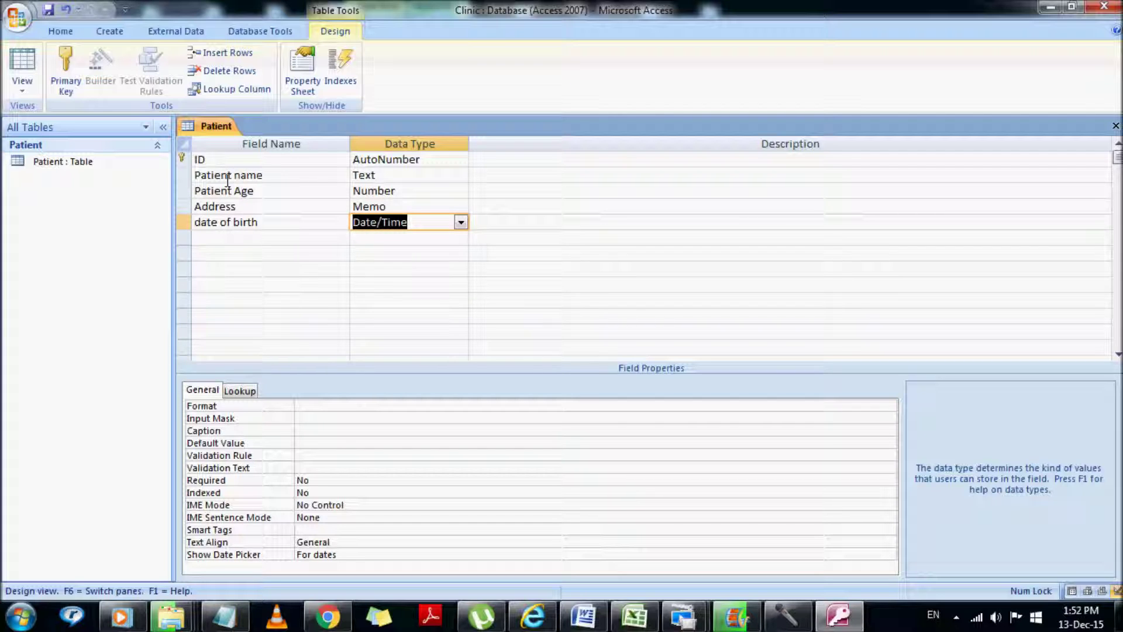
Step: Rename ID to Serial number and add a Patient ID field of Number type
click(199, 159)
text(Serial )
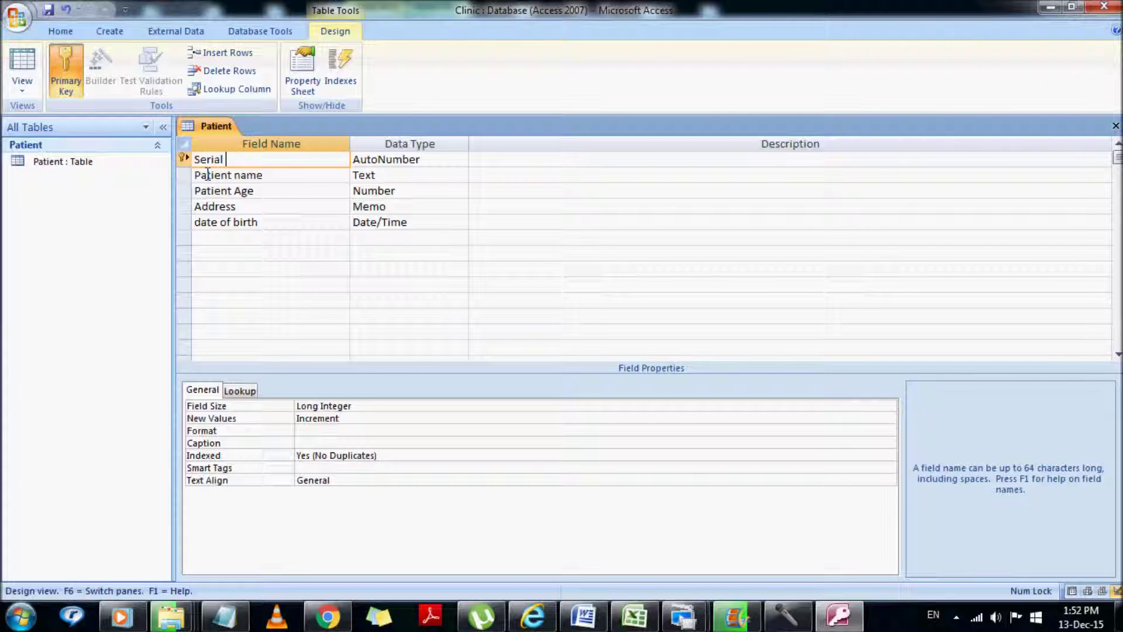
text(number)
click(239, 236)
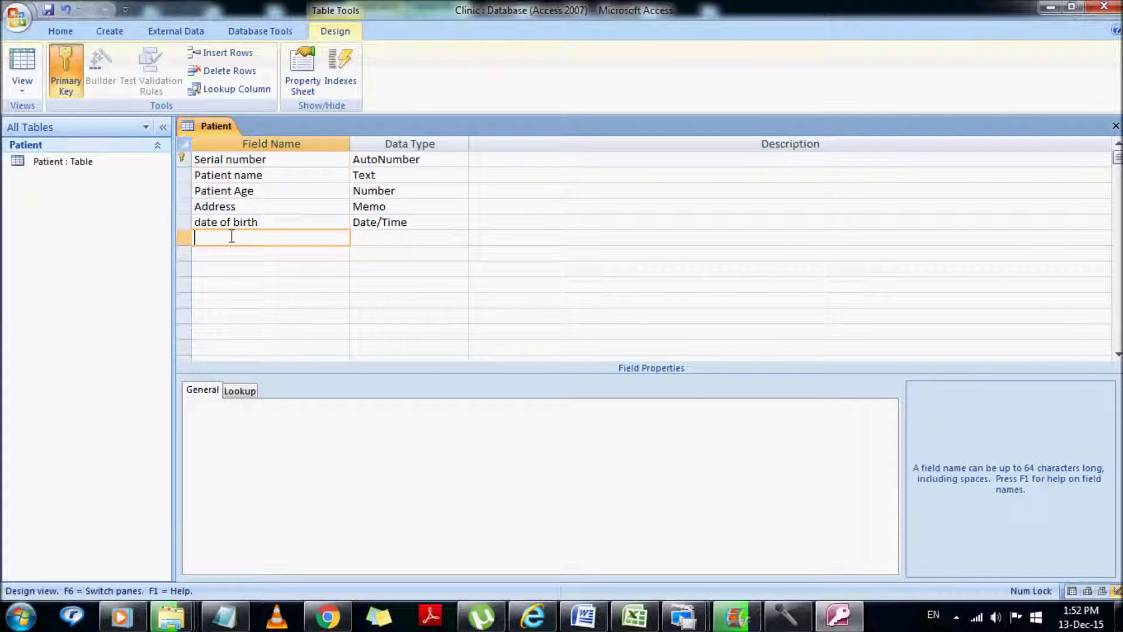
text(Pataien)
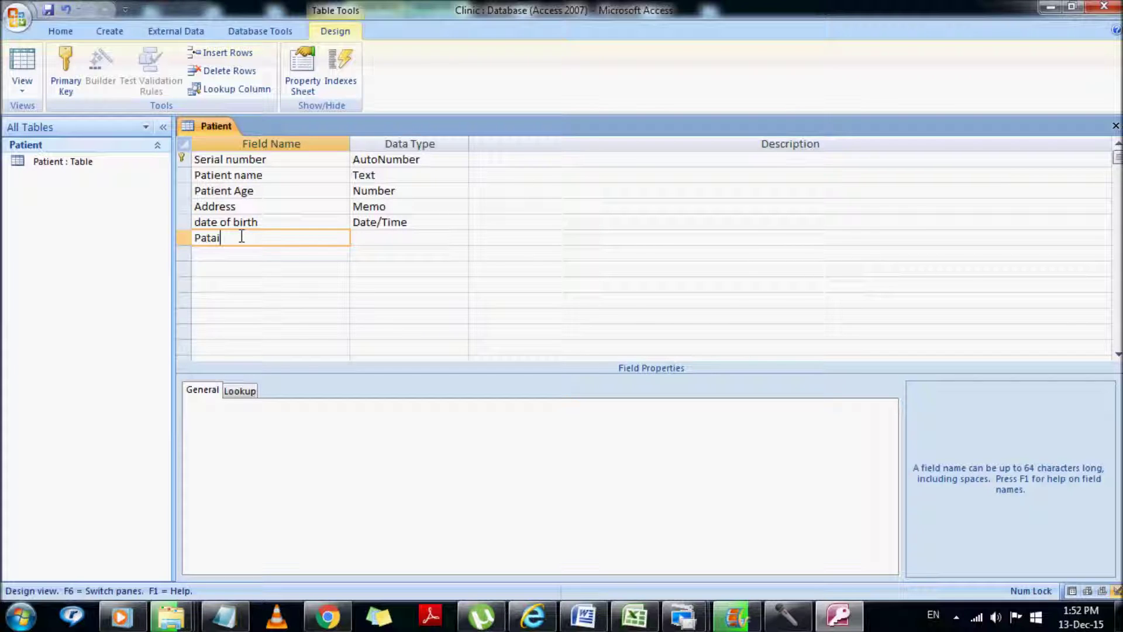
key(BackSpace)
key(BackSpace)
key(BackSpace)
text(ient)
click(363, 238)
click(462, 238)
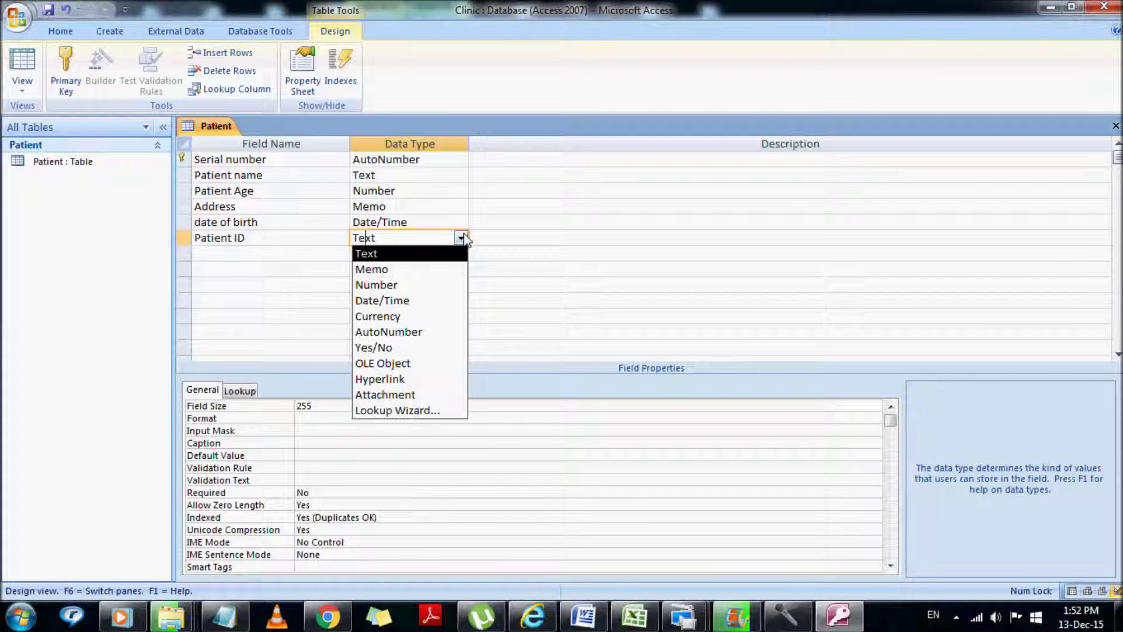
click(375, 286)
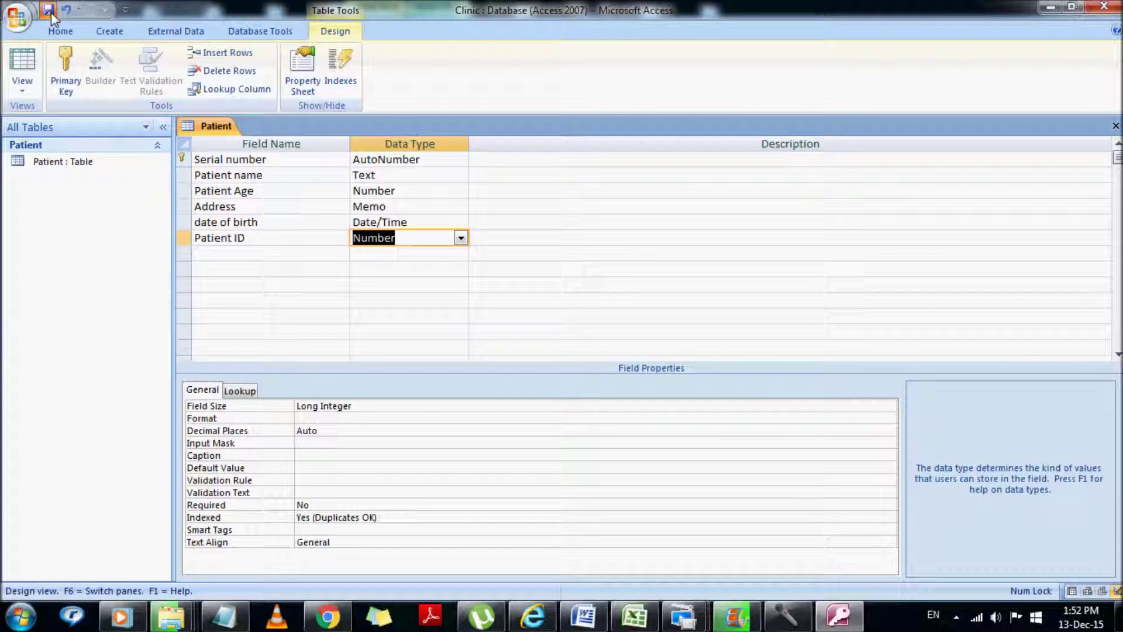
Step: Switch Patient to Datasheet View and widen the name, age, address and birth-date columns
click(21, 93)
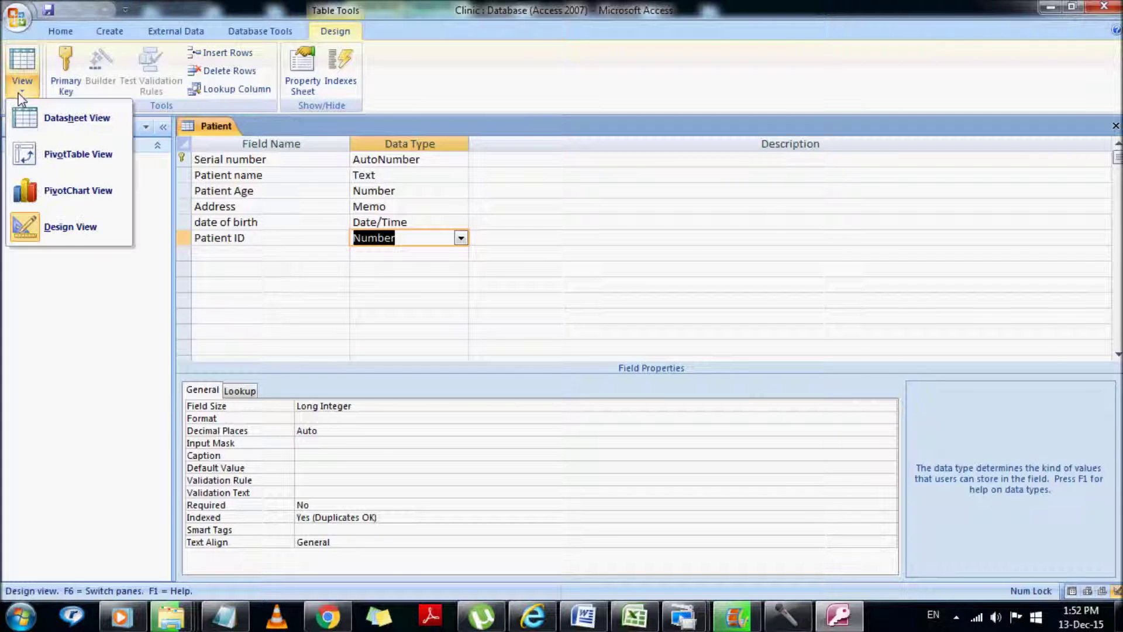
click(62, 122)
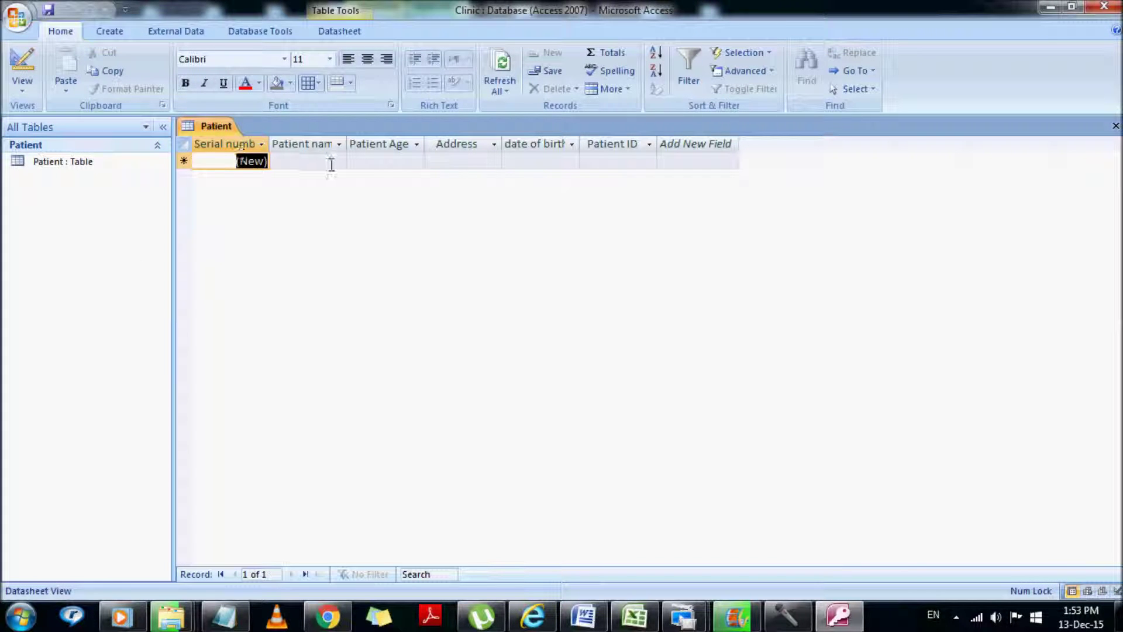
drag(348, 146, 409, 145)
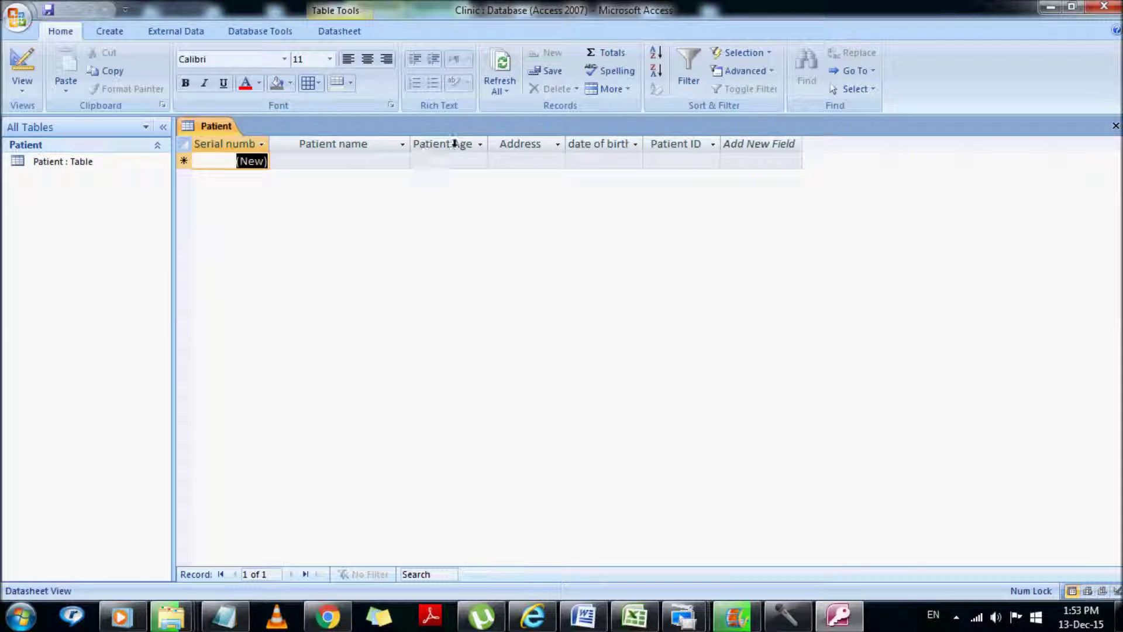
drag(488, 145, 513, 144)
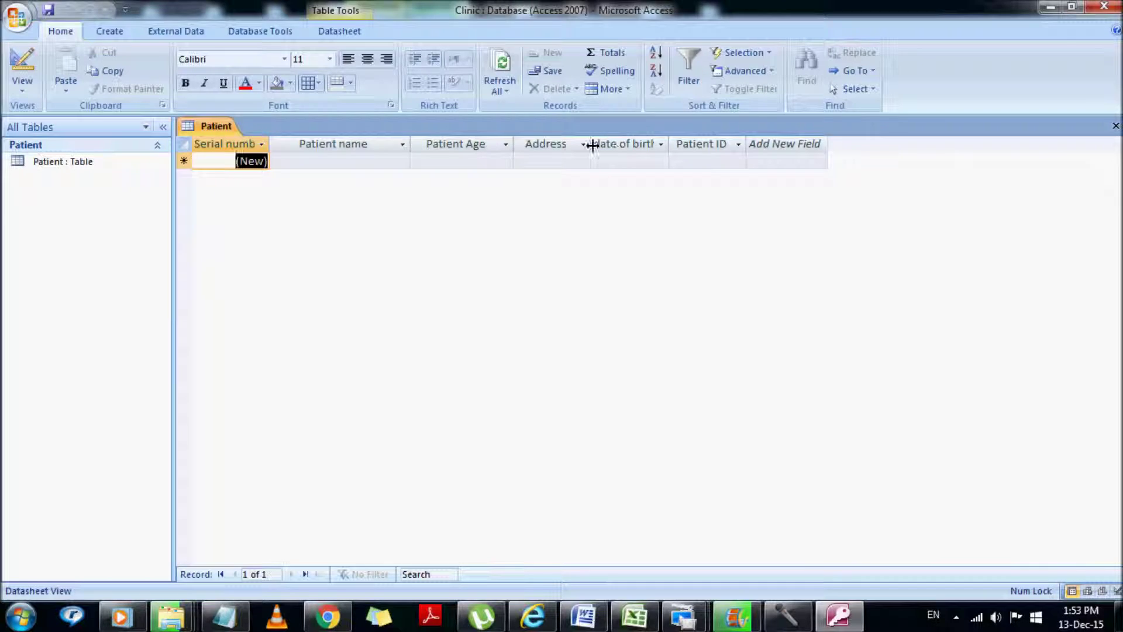
drag(592, 146, 613, 146)
drag(690, 145, 710, 145)
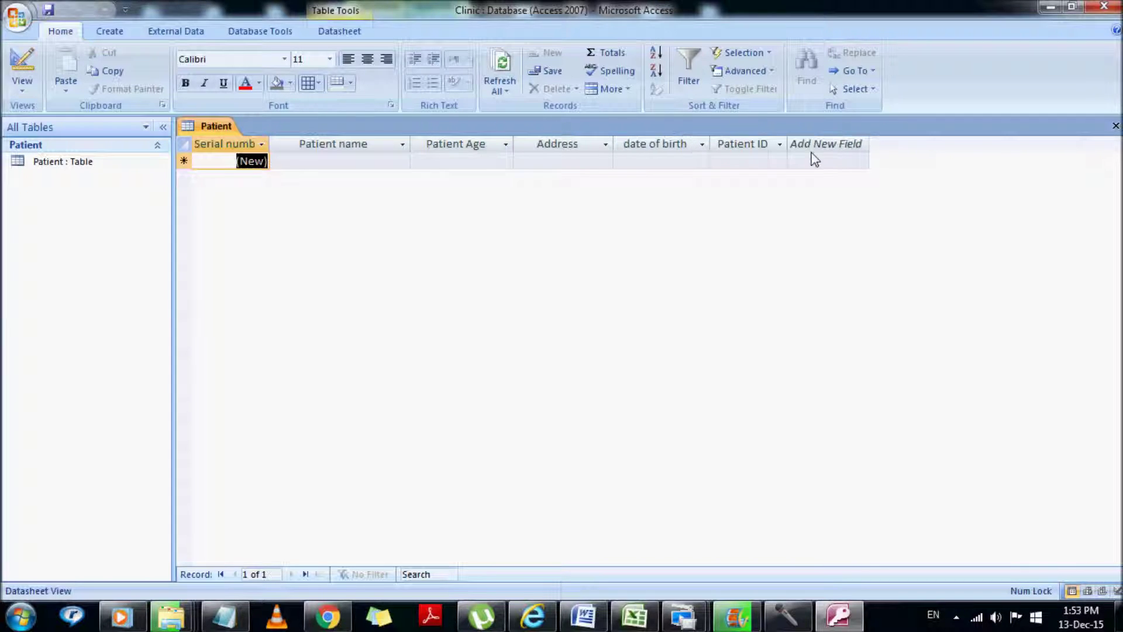
Step: Enter the first record: patient's name, age 45, address Riyadh, born 12/12/12, and a patient ID
click(356, 159)
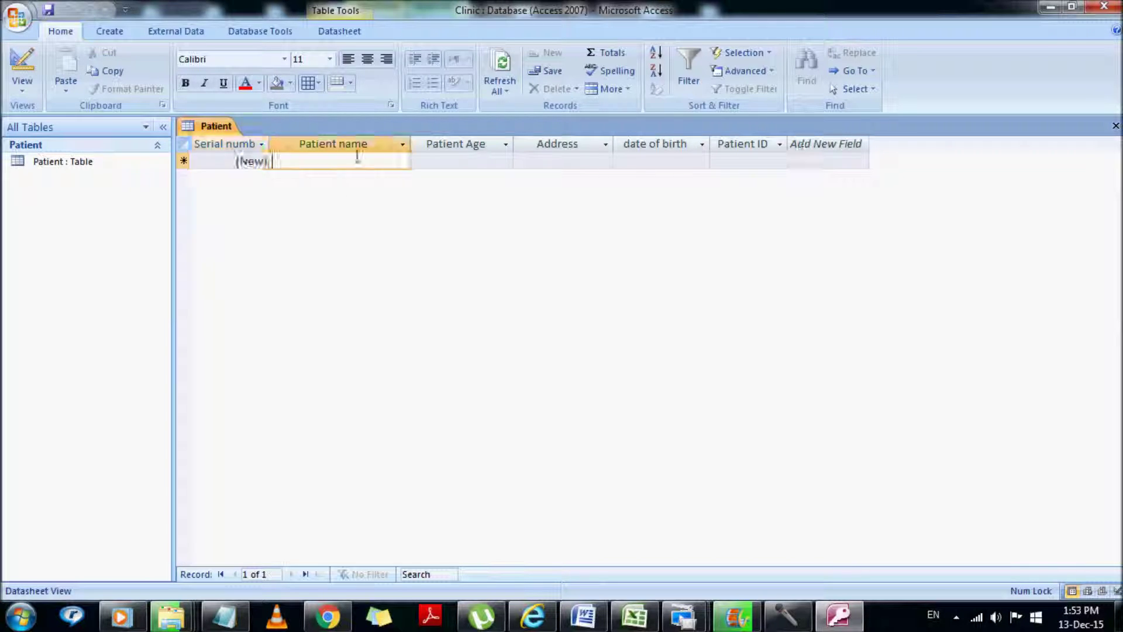
text(John)
key(Tab)
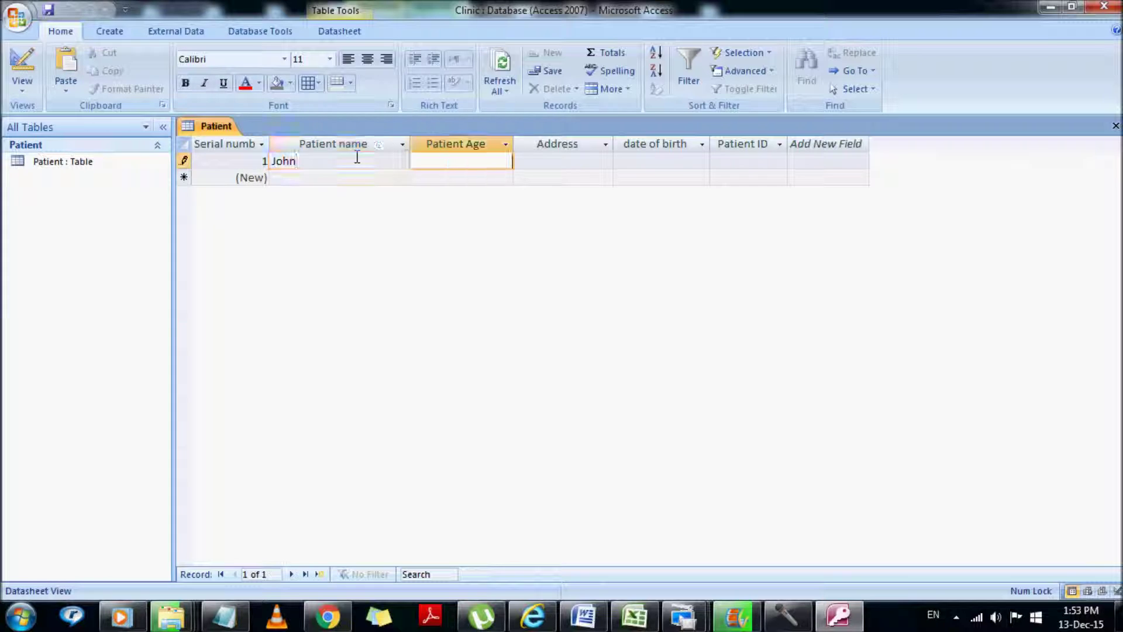
text(45)
key(Tab)
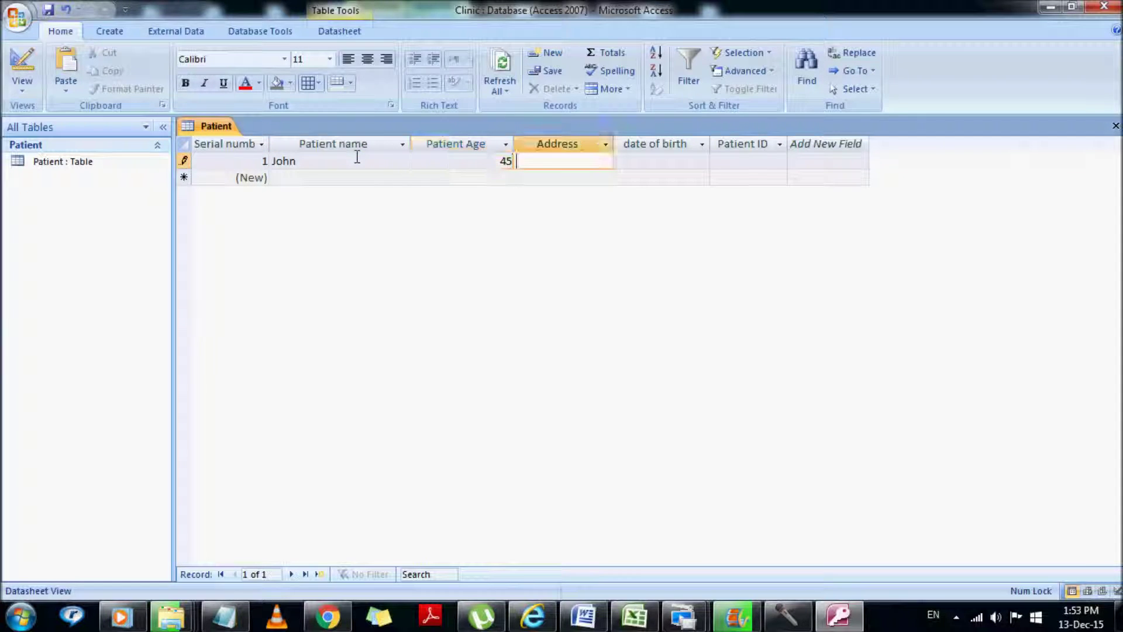
text(Riyadh)
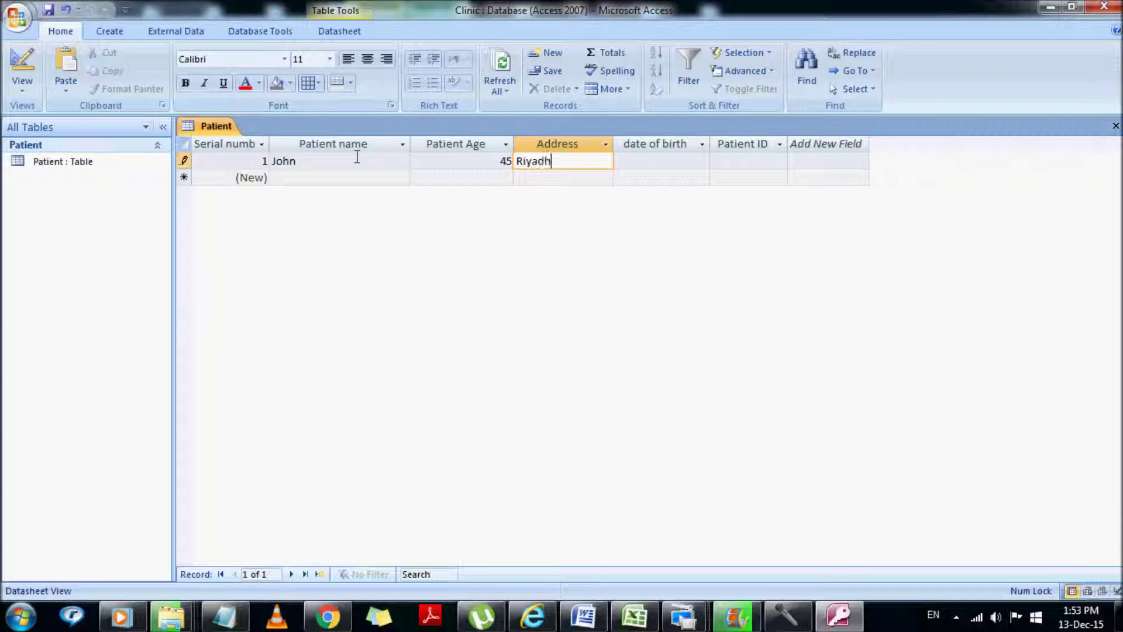
key(Tab)
text(12/)
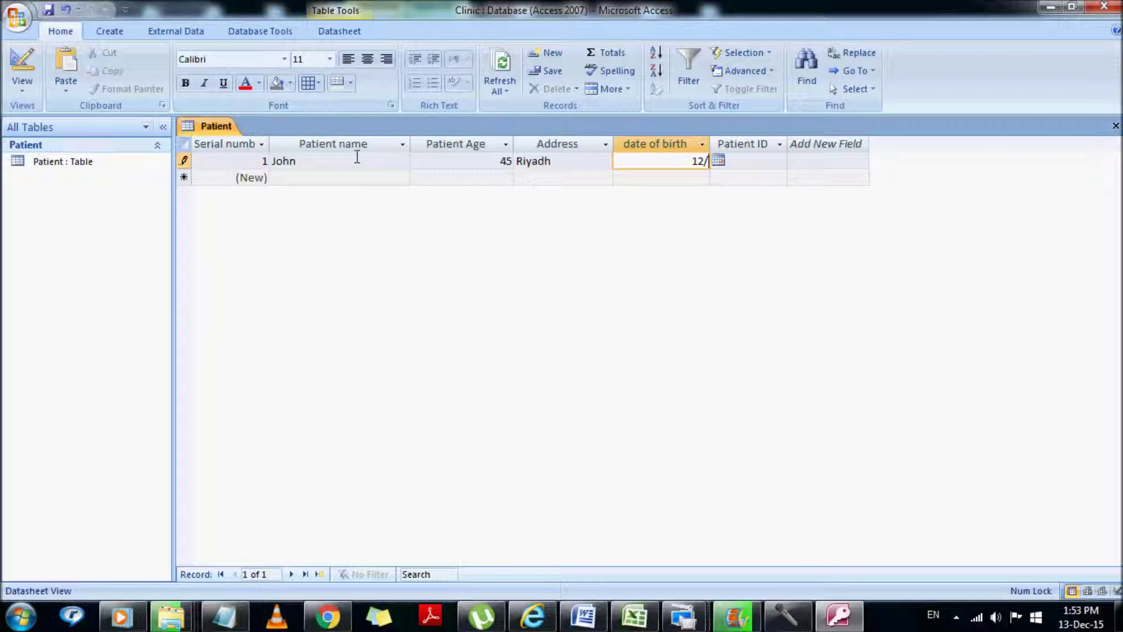
text(12/12)
key(Tab)
text(26566265)
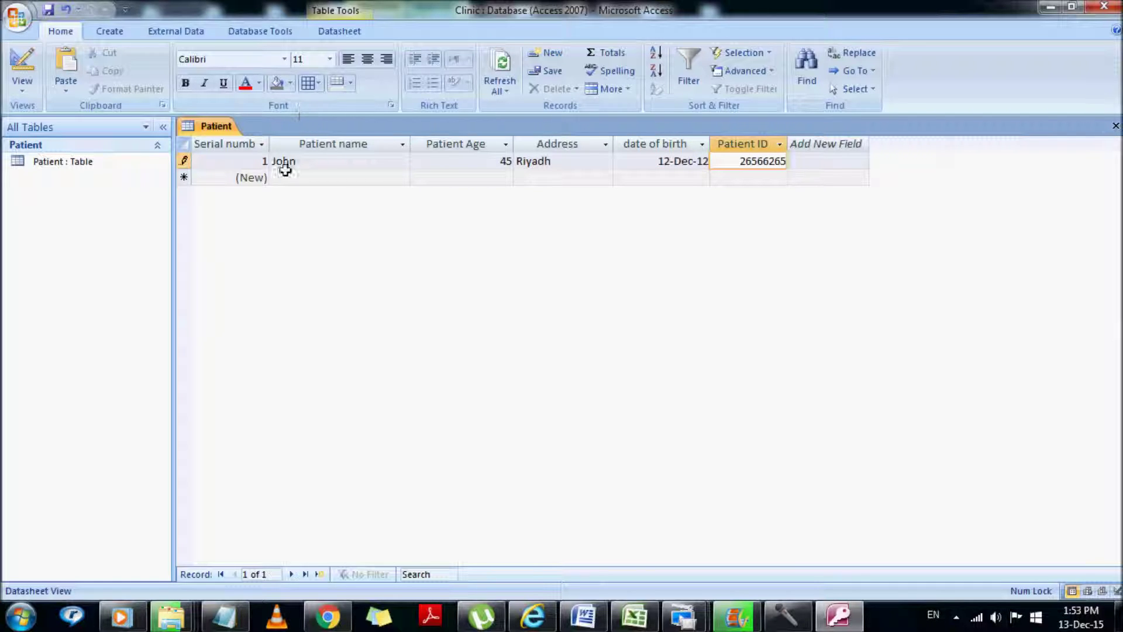
click(293, 176)
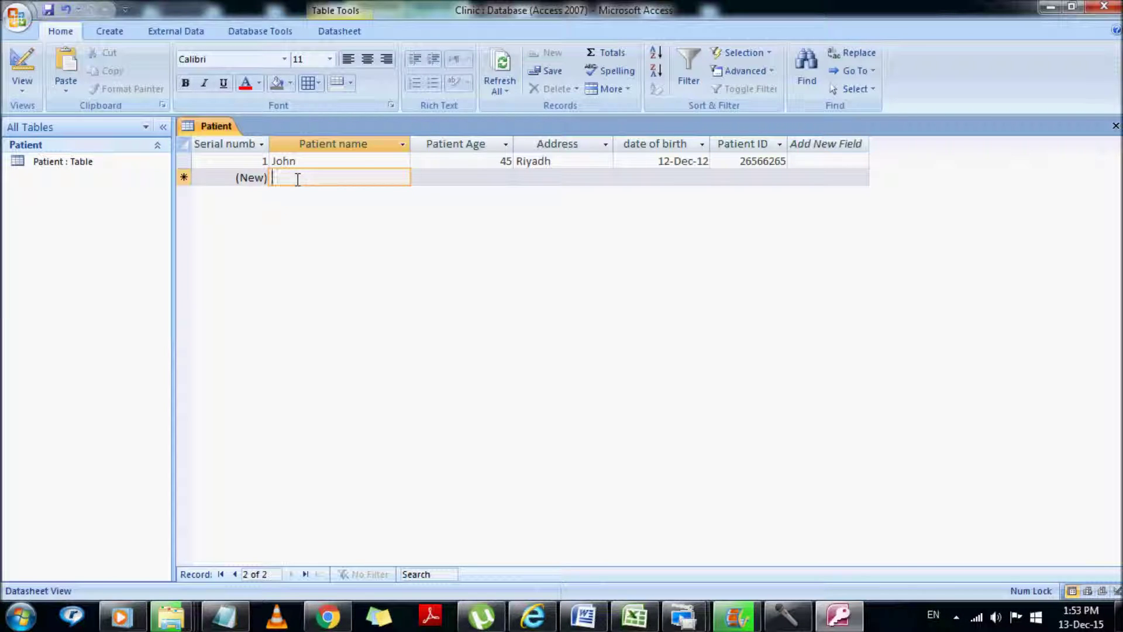
Step: Type the second patient's name, age 25, address Shaqra and a birth date
text(Mary)
key(Tab)
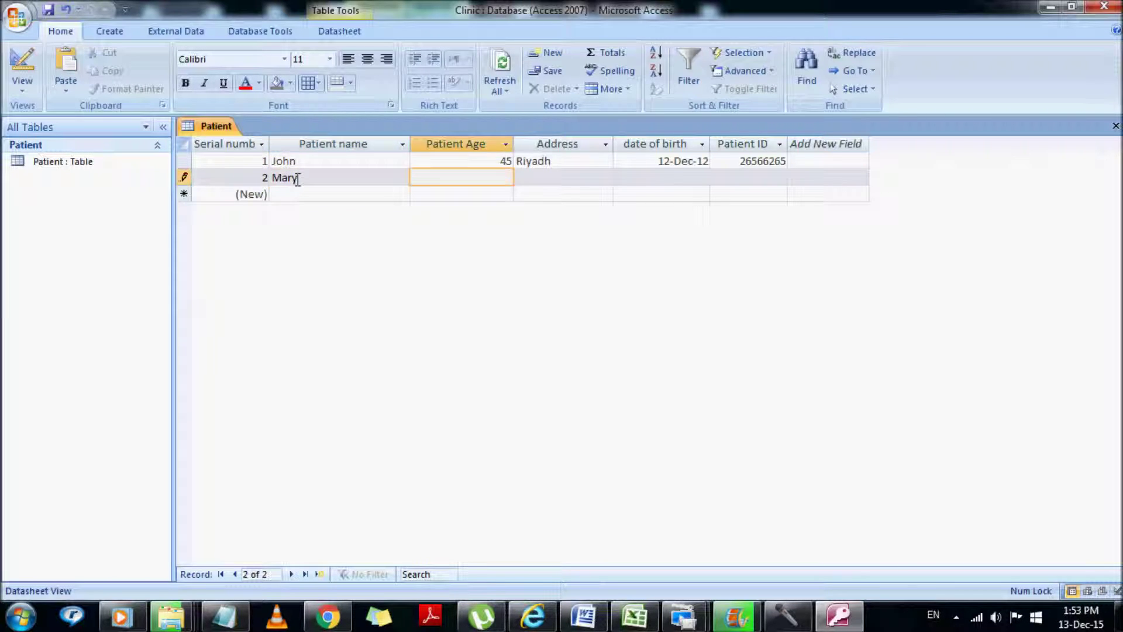
text(25)
key(Tab)
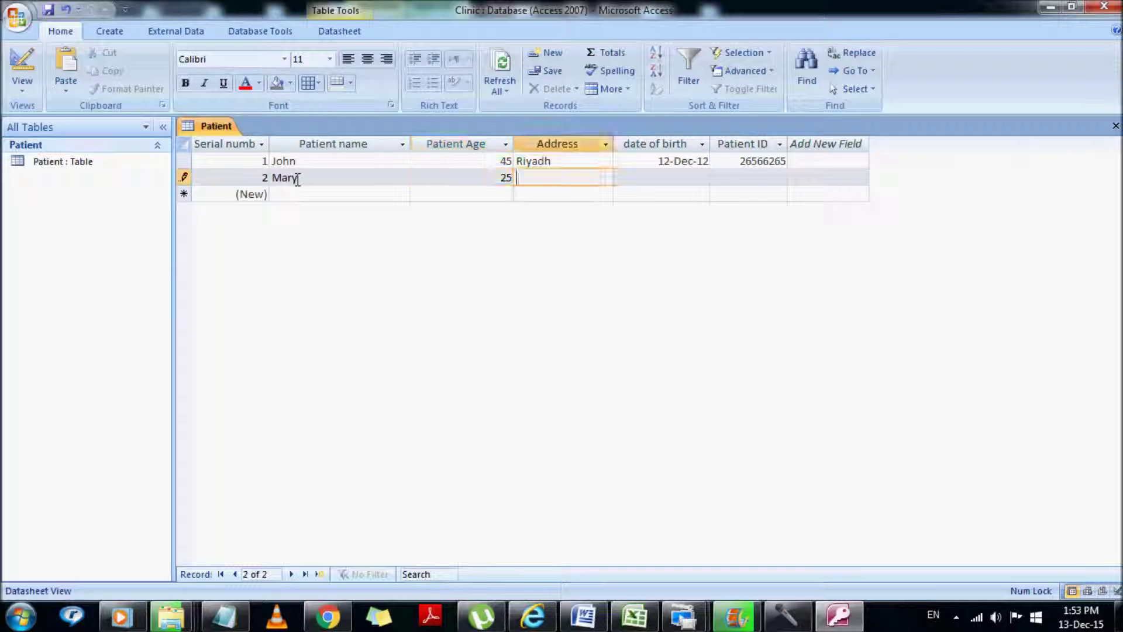
text(Shaqra)
key(Tab)
text(15/)
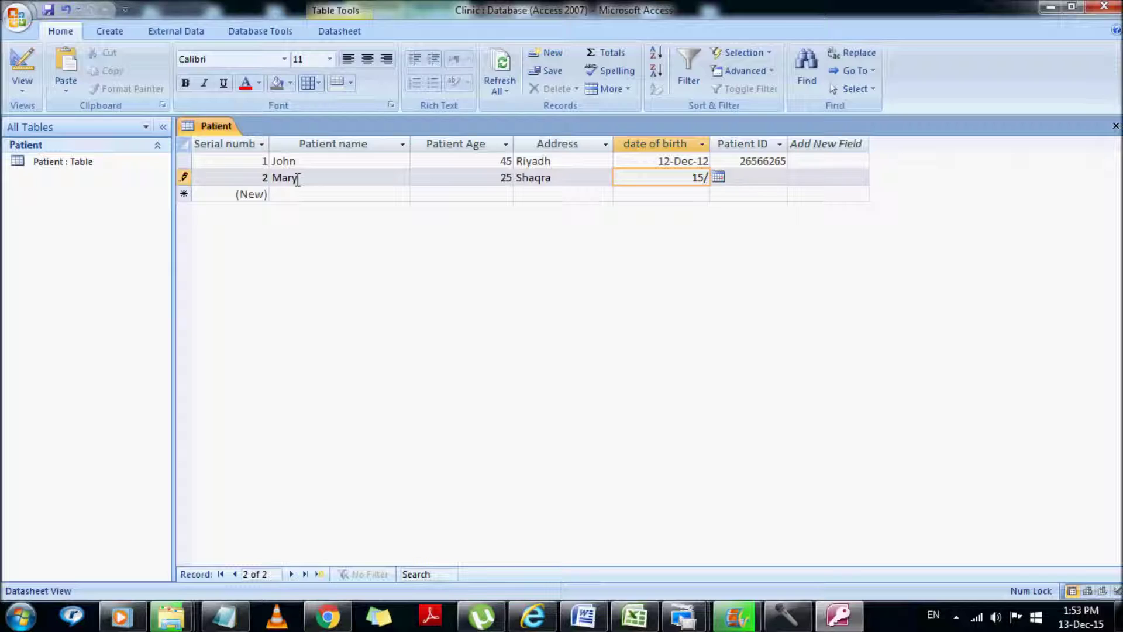
text(15/1988)
Step: Dismiss the date error, correct the month to 5 (15-May-88), and enter the patient ID
click(298, 181)
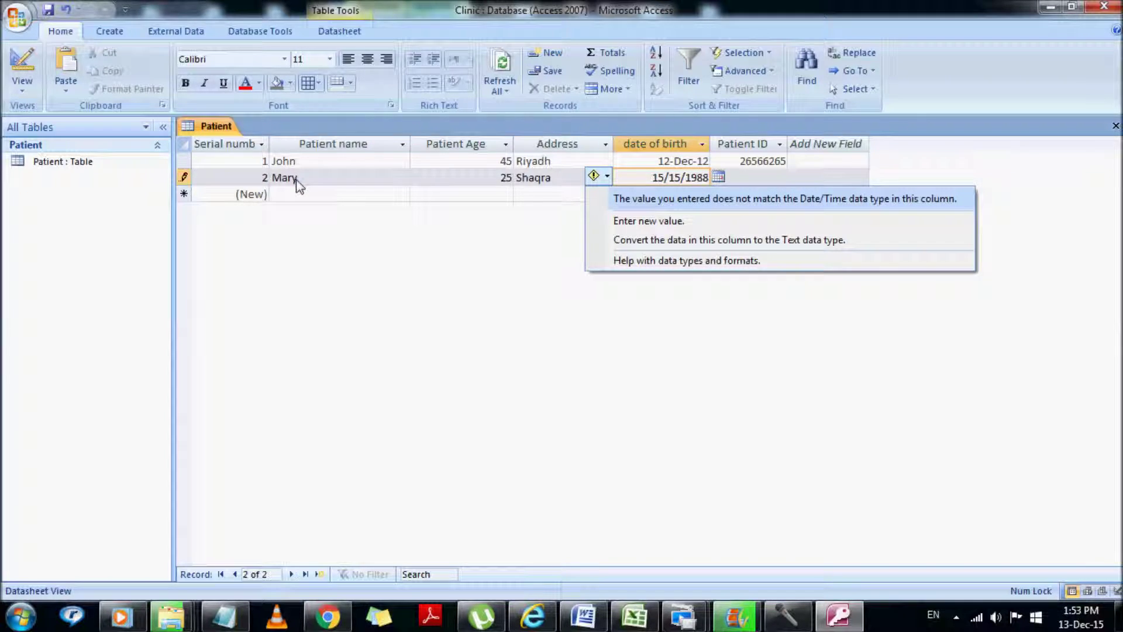
click(298, 180)
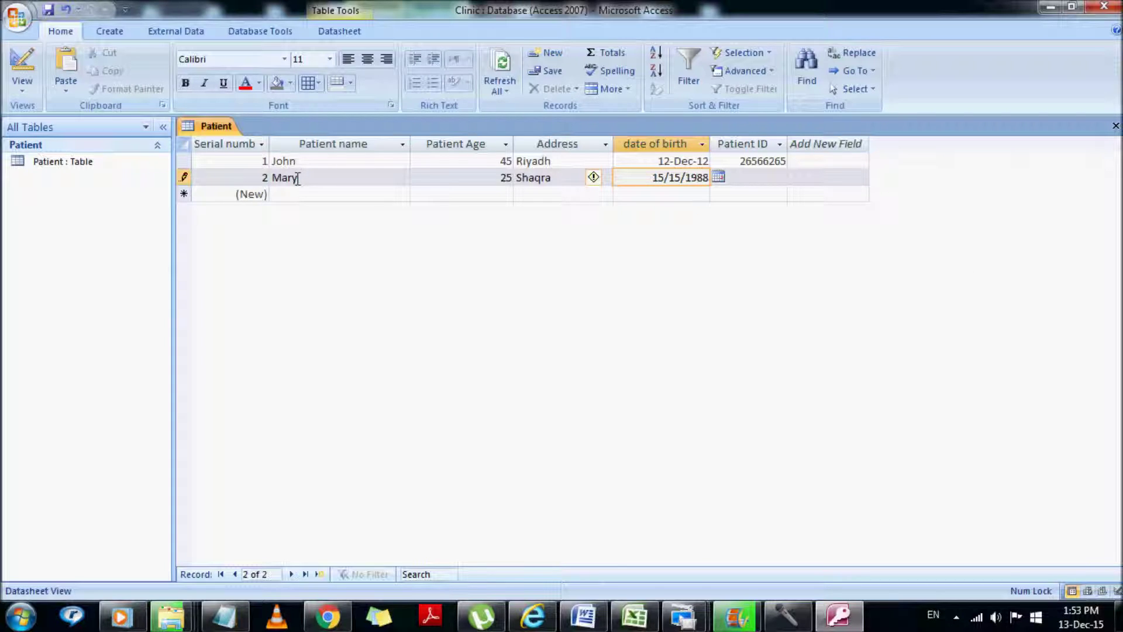
double_click(675, 178)
text(5)
key(Tab)
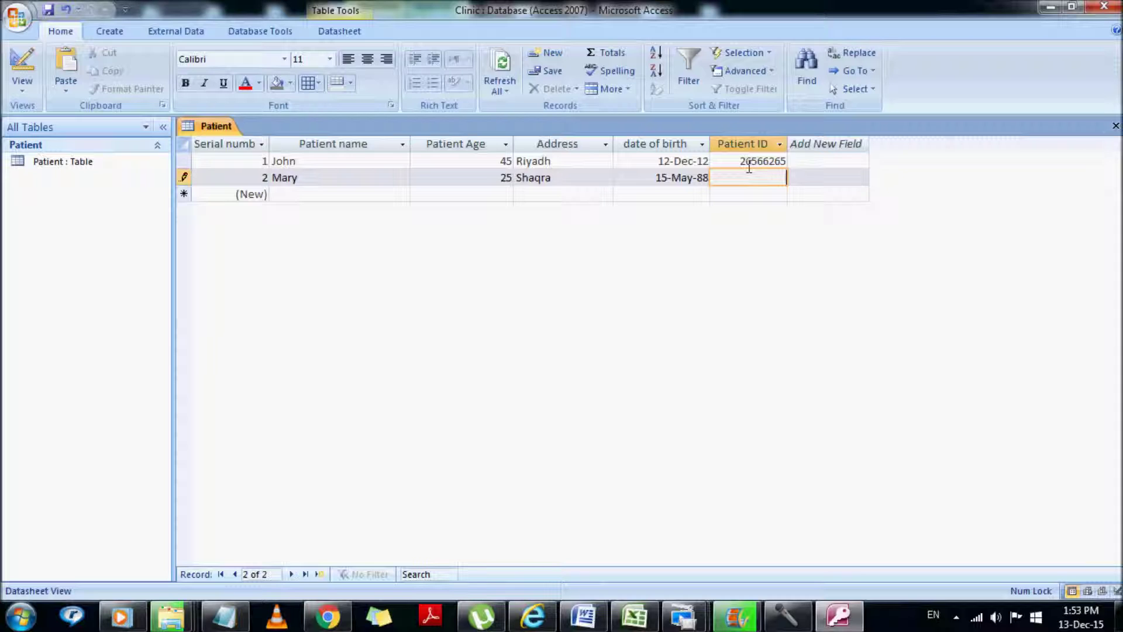
text(1542222)
Step: Save the second record and close the Clinic database
click(48, 10)
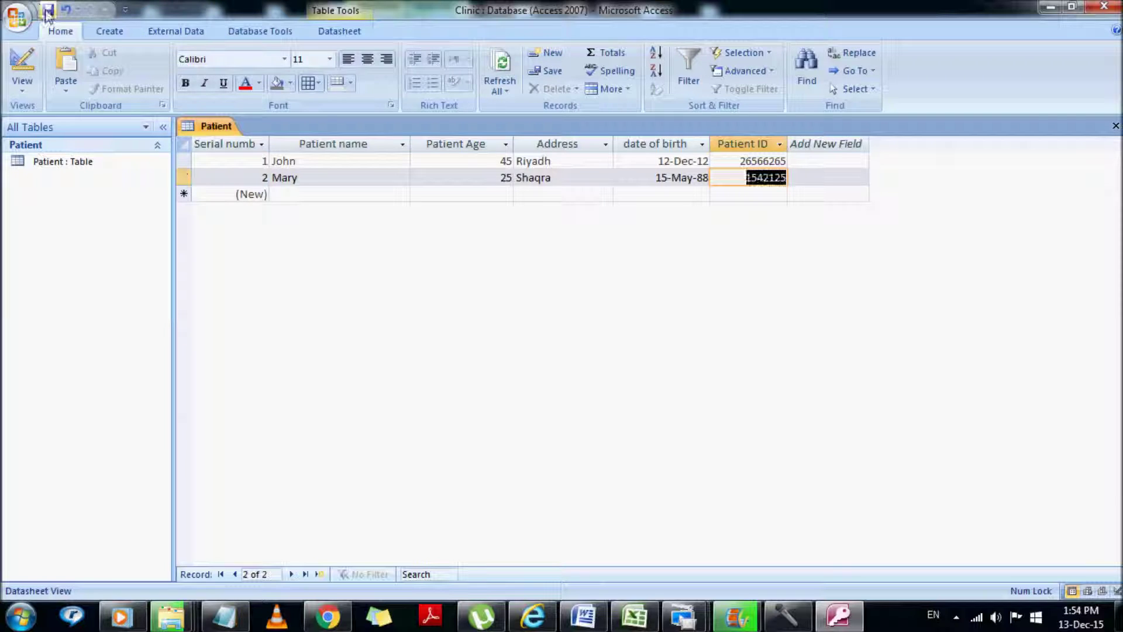
click(13, 19)
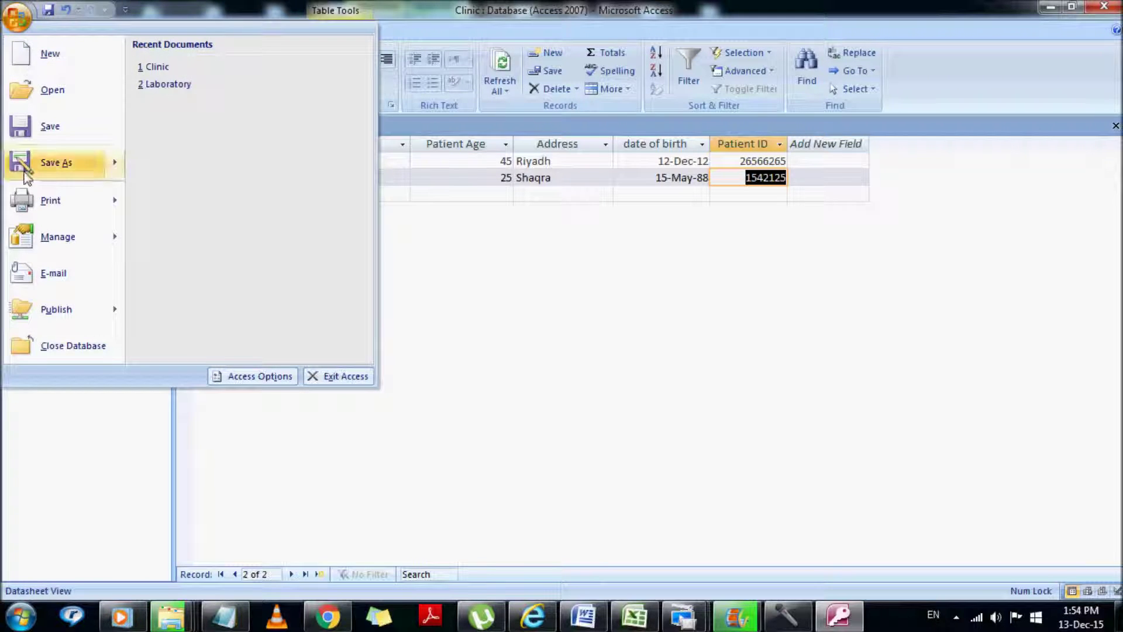
click(25, 343)
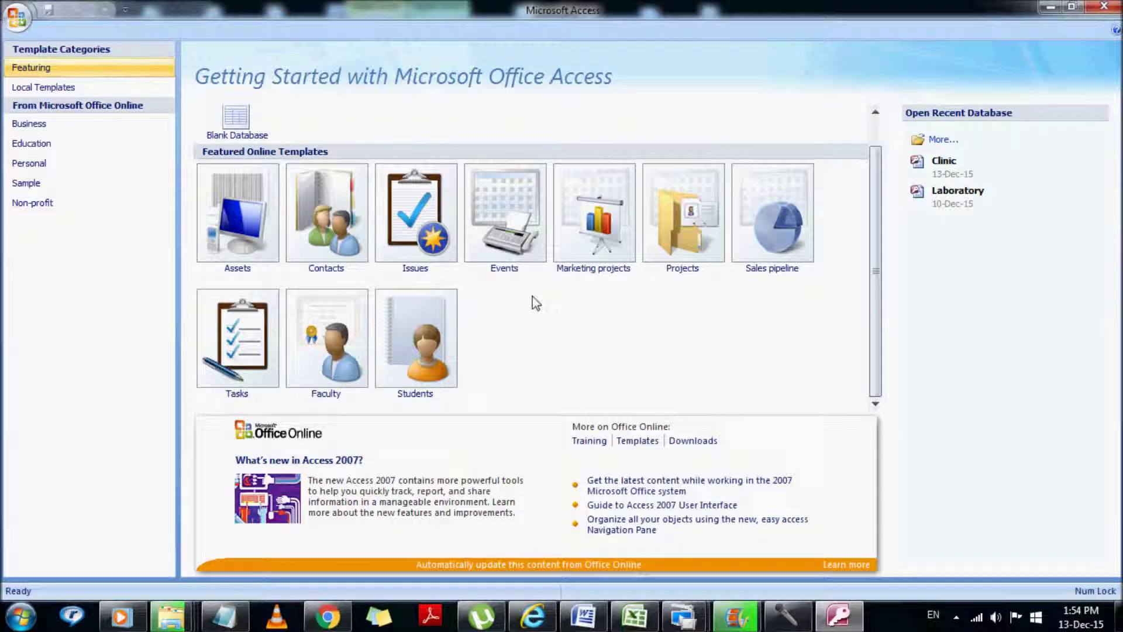
Step: Bring the Screen Recorder windows forward from the taskbar
mouse_move(692, 622)
click(616, 532)
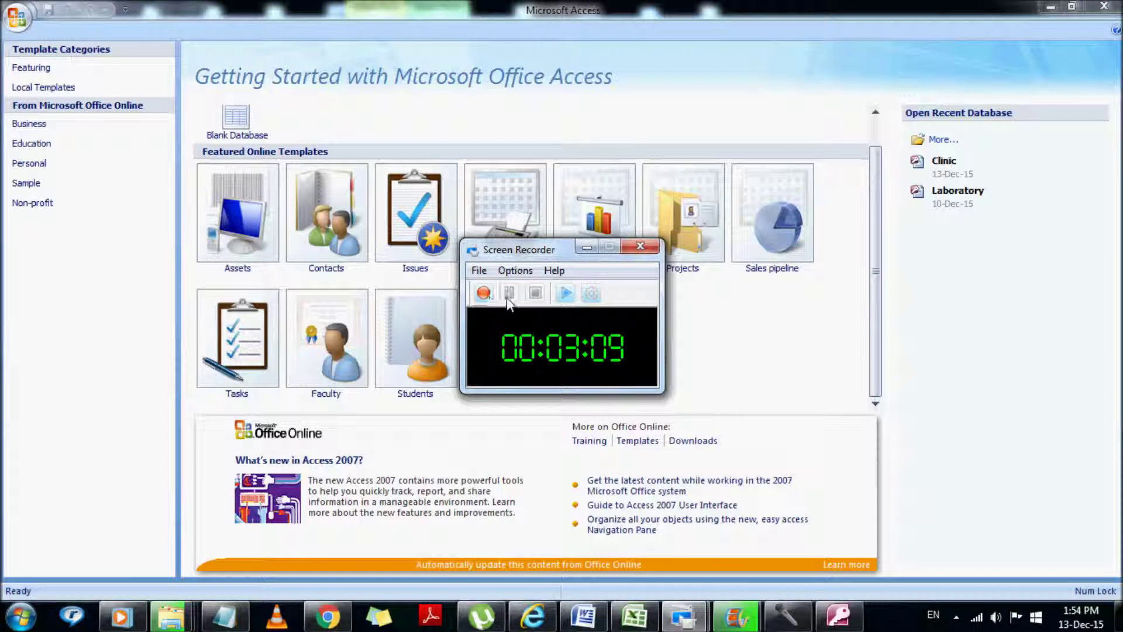
mouse_move(685, 619)
click(599, 551)
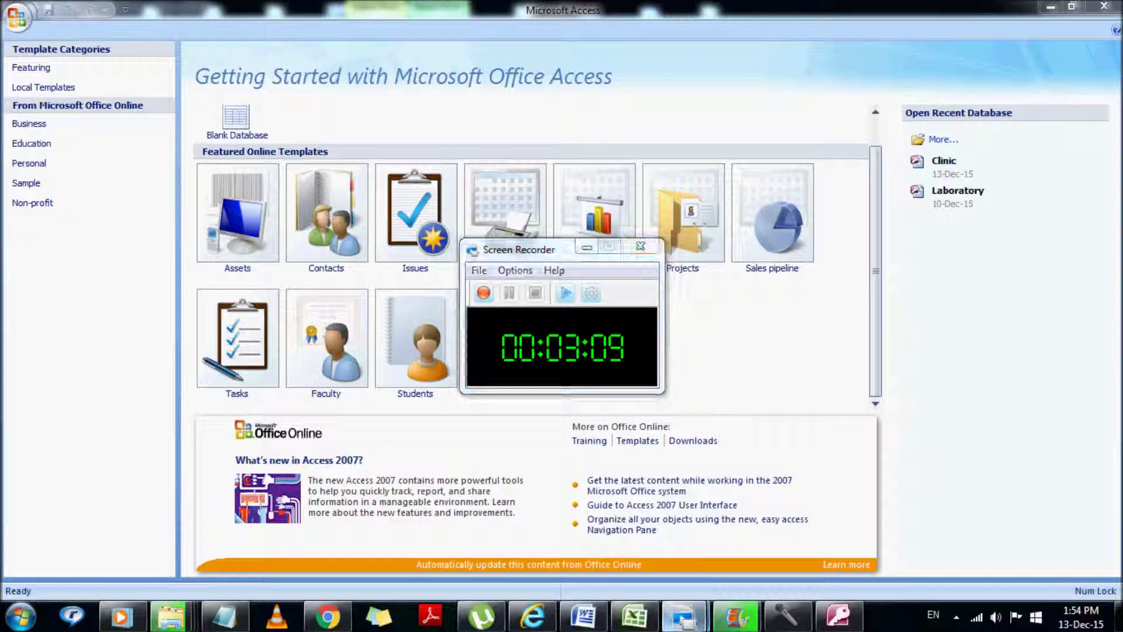
mouse_move(683, 619)
click(664, 515)
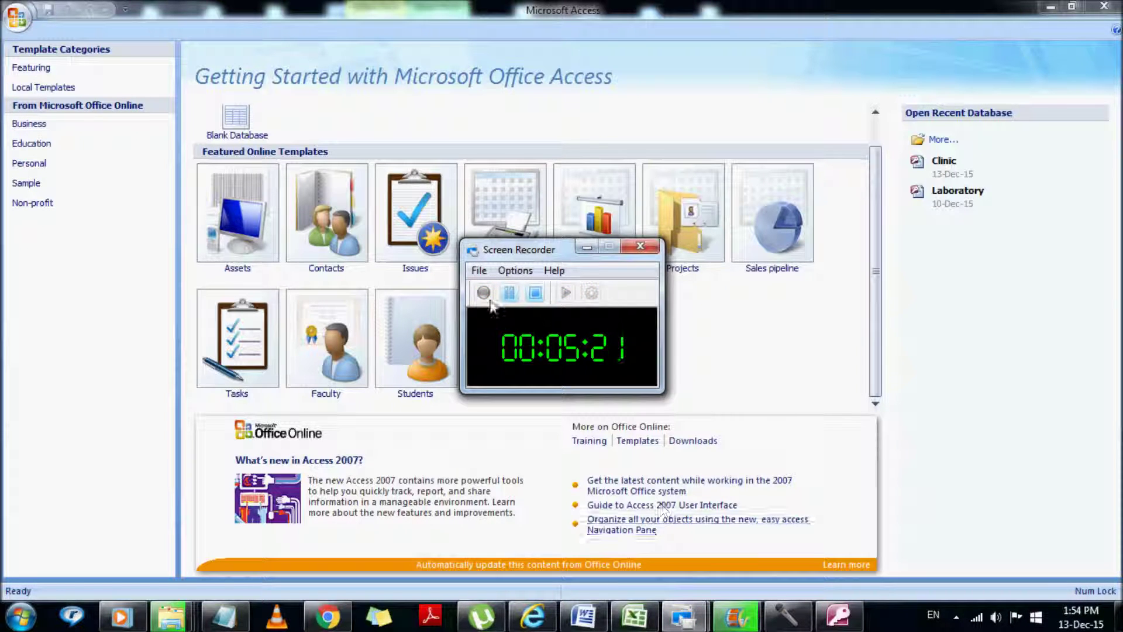